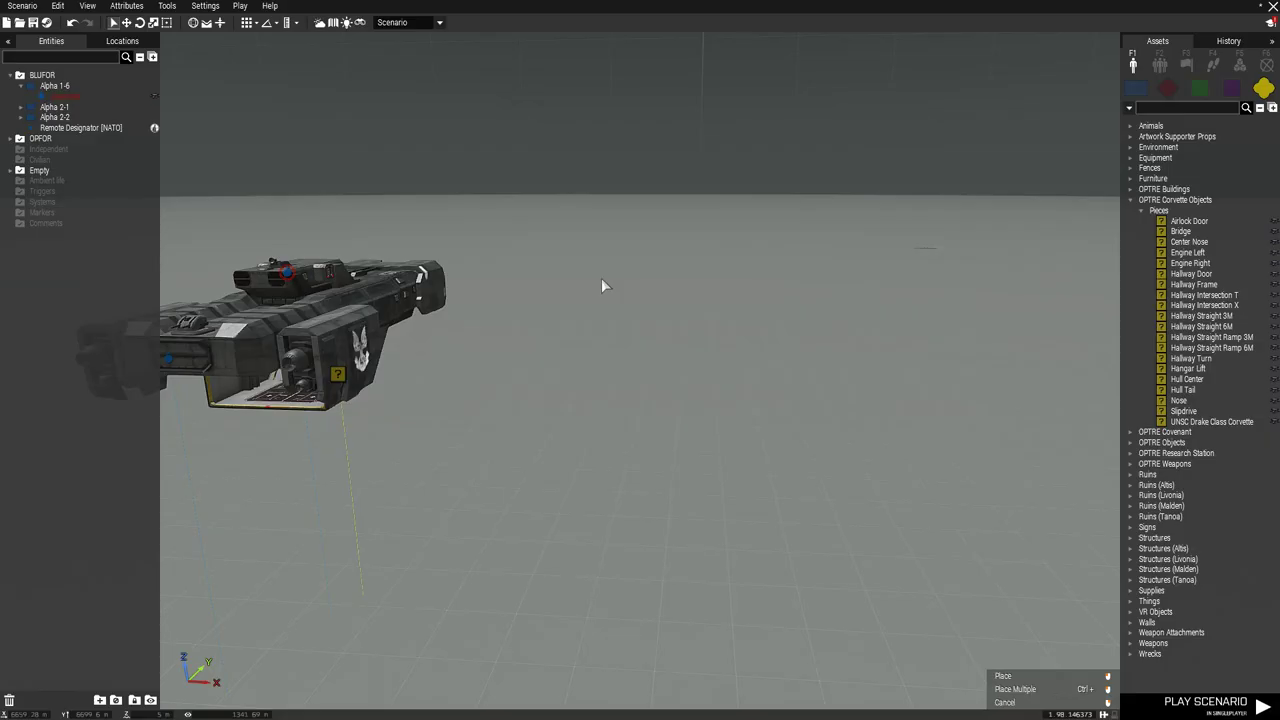
right_click(601, 281)
drag(601, 282, 800, 296)
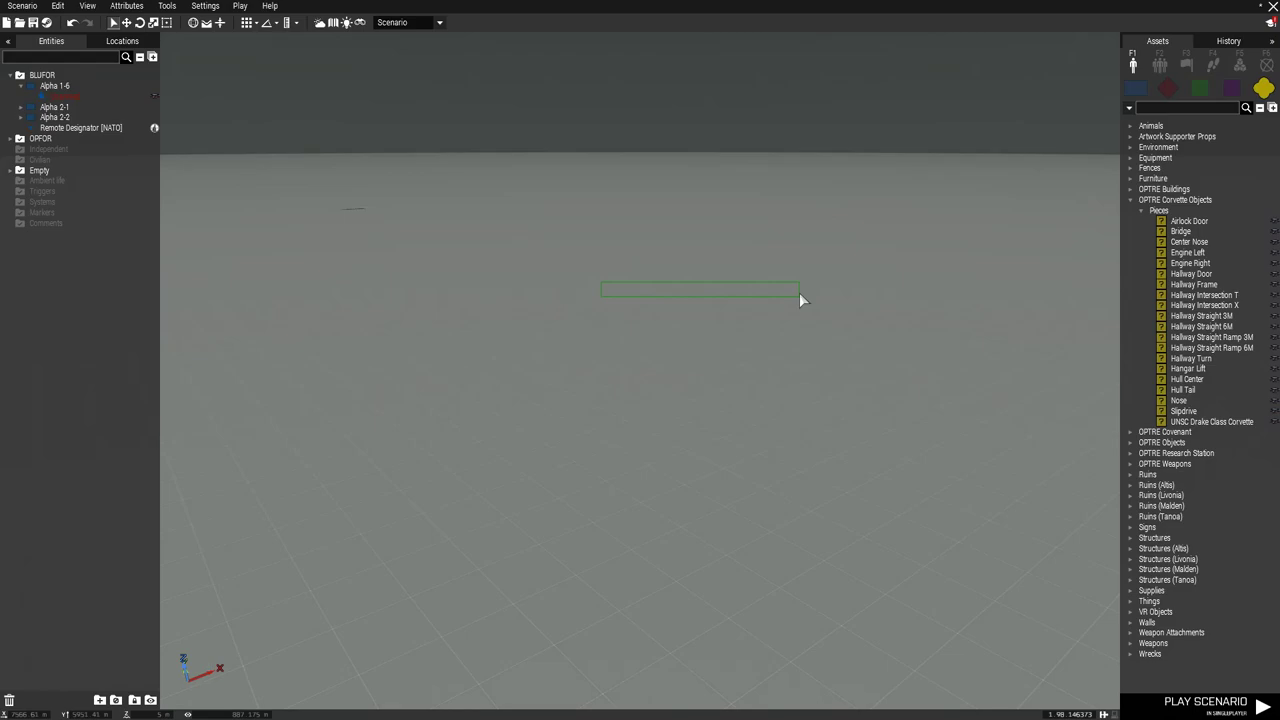
drag(800, 295, 800, 295)
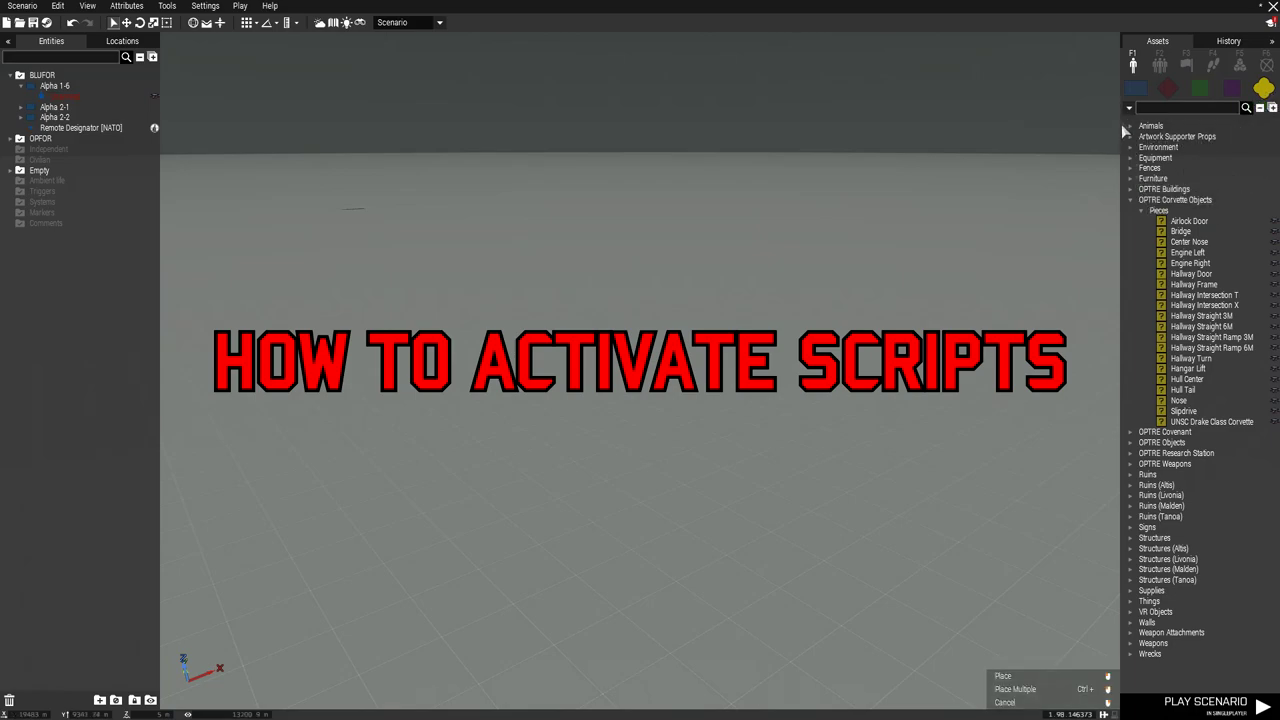
Place an Airlock Door, a Hallway Door and a Hull Center piece on the terrain, and delete all three.
click(1167, 221)
click(883, 380)
click(1160, 274)
click(902, 411)
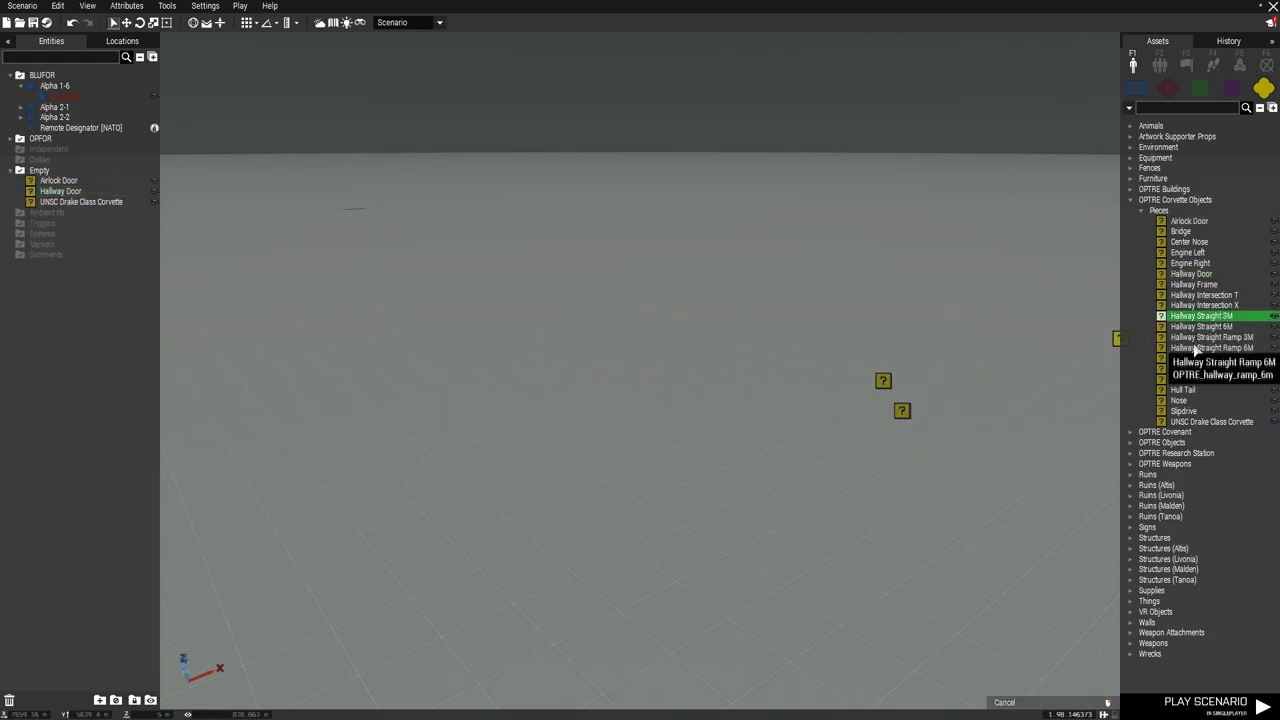
click(1188, 380)
click(965, 457)
drag(782, 303, 1031, 516)
key(Delete)
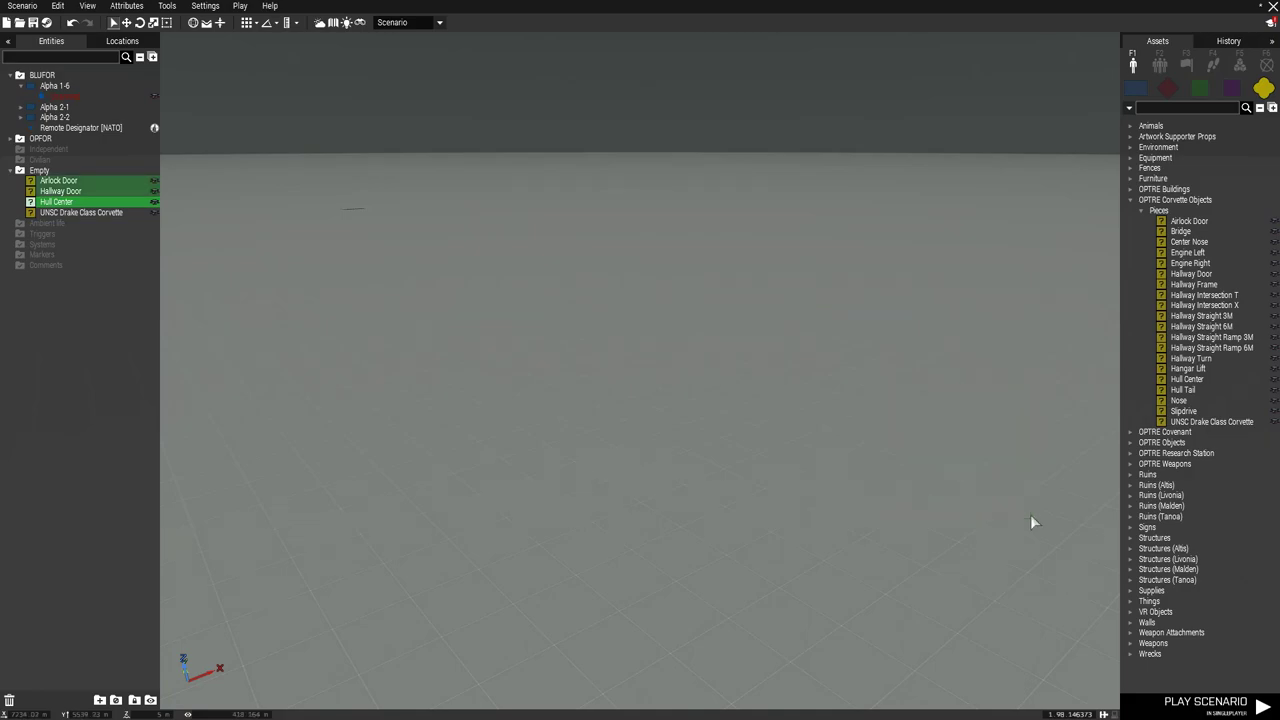
Place another UNSC Drake Class Corvette on the empty terrain and raise it to an altitude of about 135 m.
click(1164, 423)
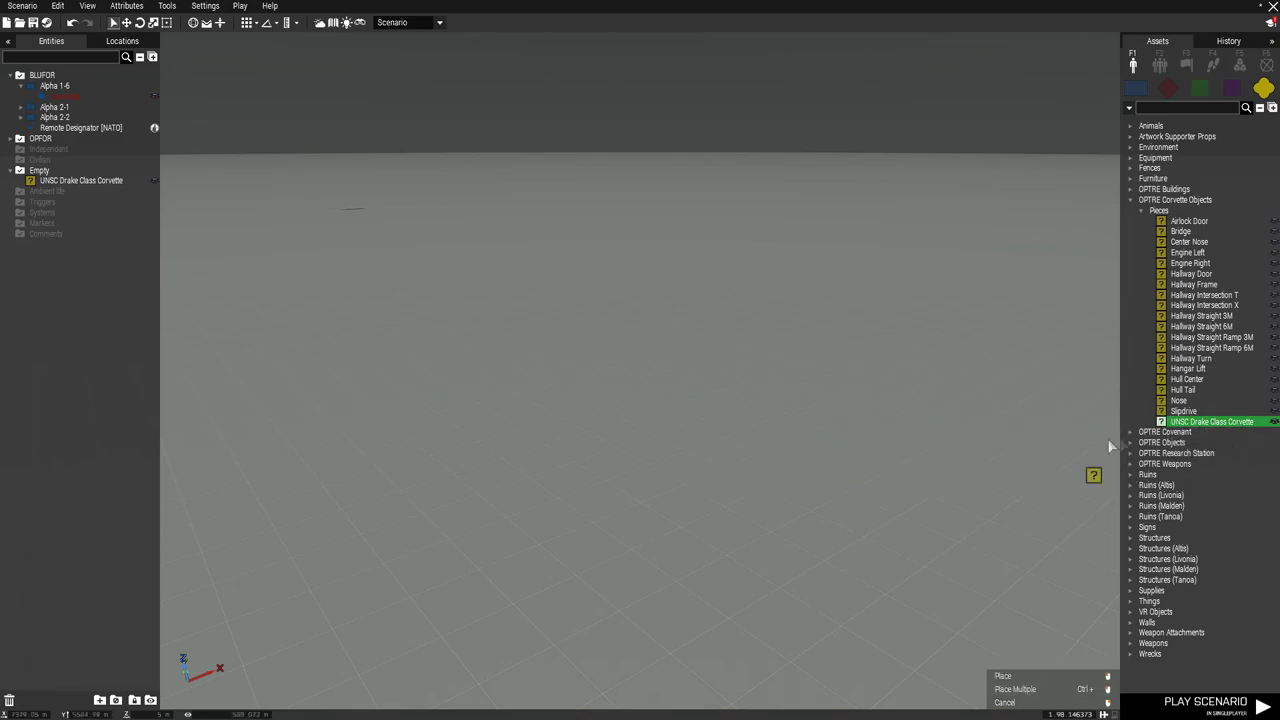
click(577, 525)
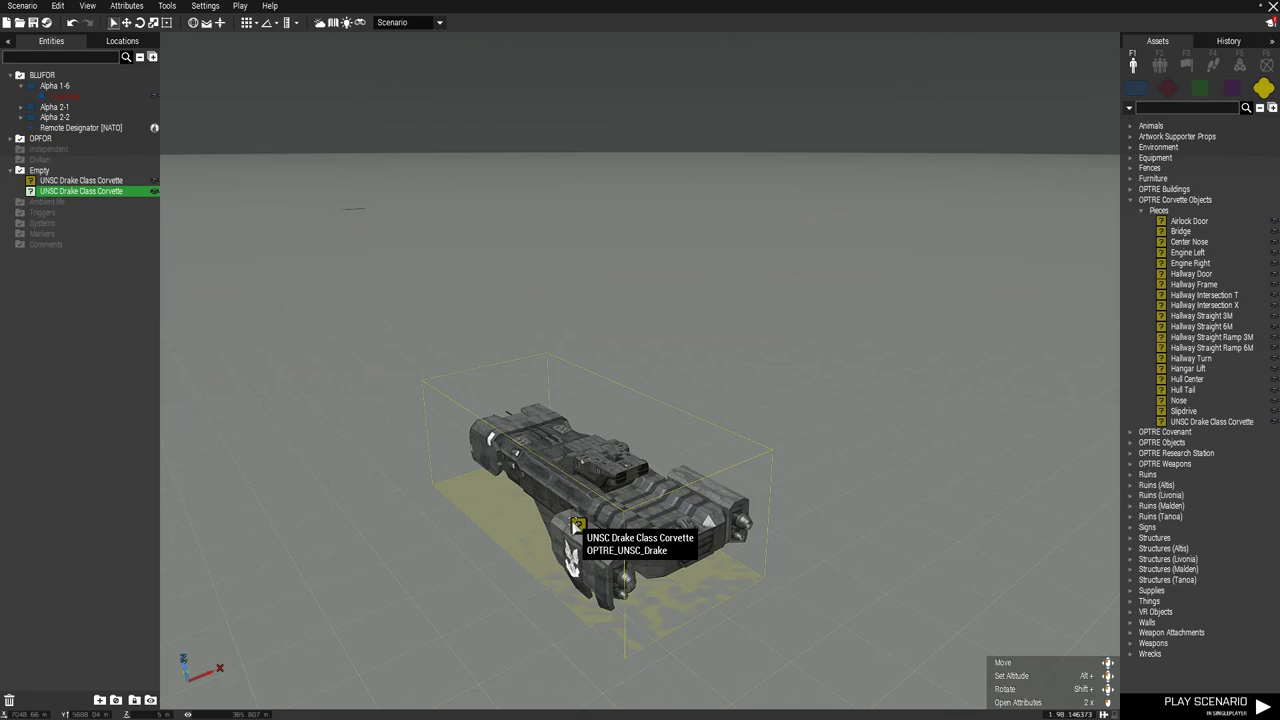
drag(577, 525, 530, 325)
key(w)
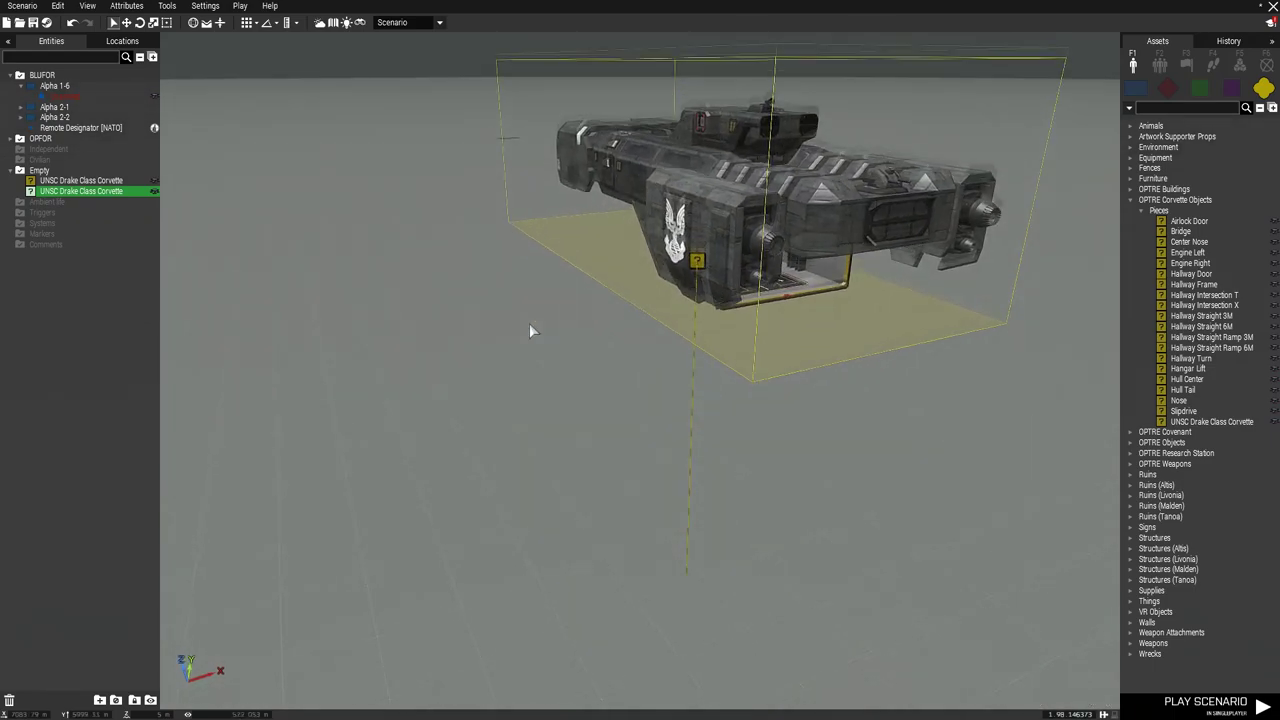
scroll(530, 331, up, 4)
scroll(687, 313, up, 2)
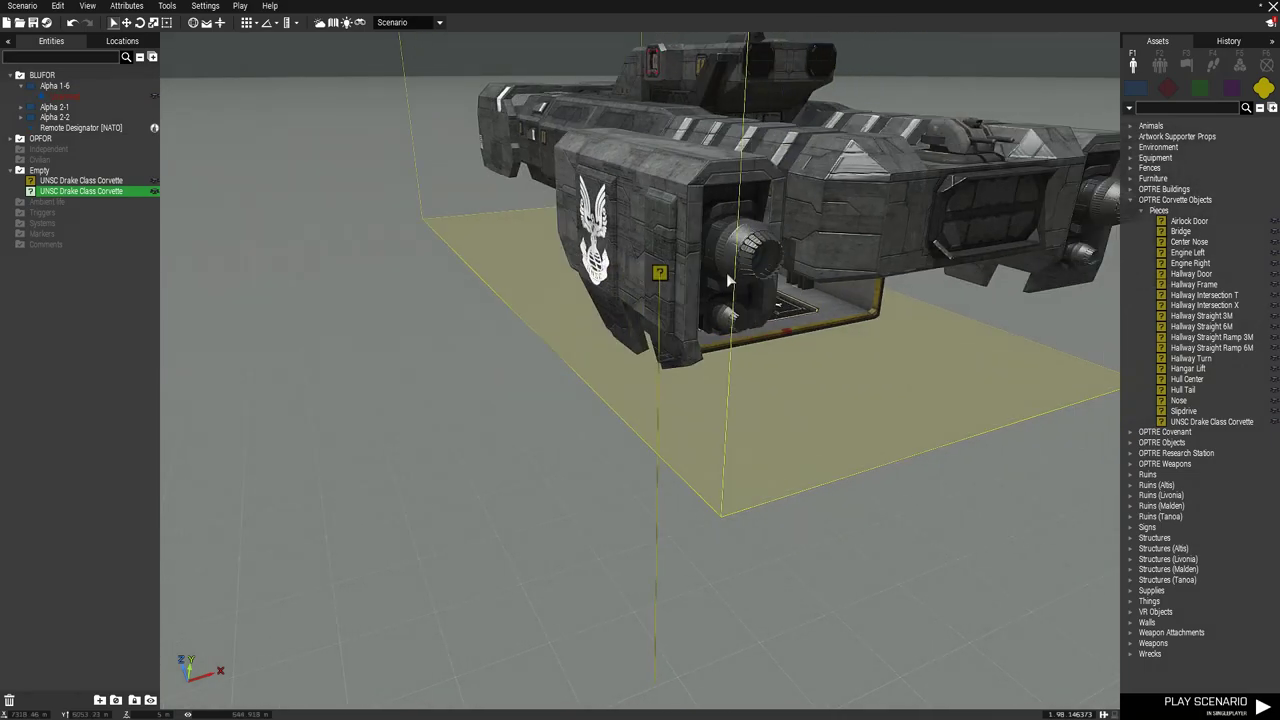
Try a Y rotation of 45 degrees on the raised corvette and undo it.
mouse_move(669, 274)
mouse_down()
mouse_move(723, 281)
mouse_move(731, 317)
mouse_move(663, 282)
mouse_up()
double_click(663, 280)
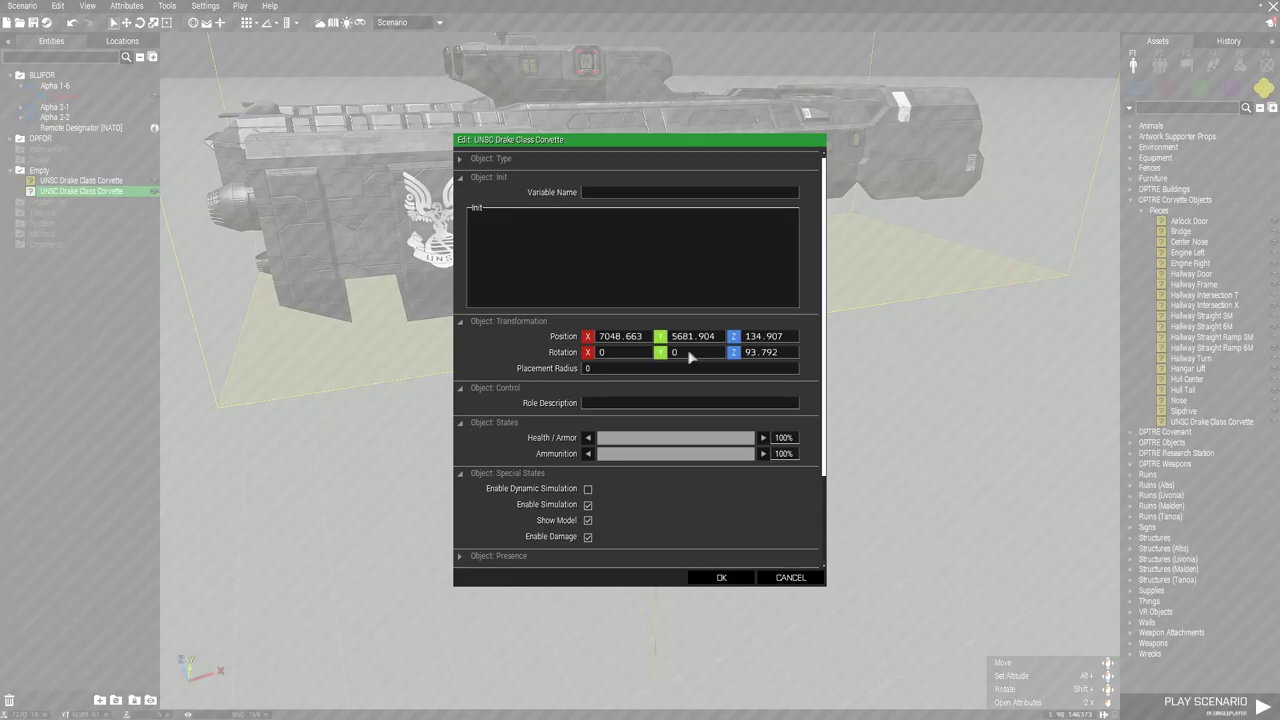
double_click(719, 352)
text(45)
key(Return)
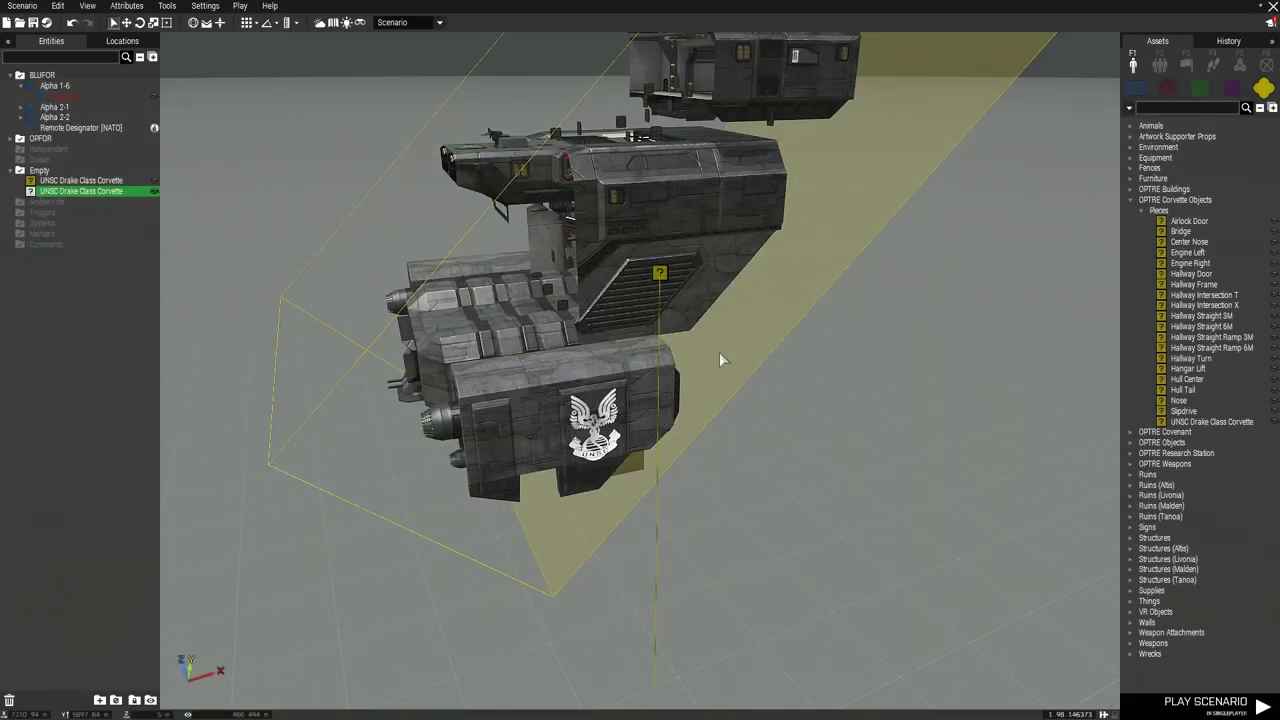
key(ctrl+z)
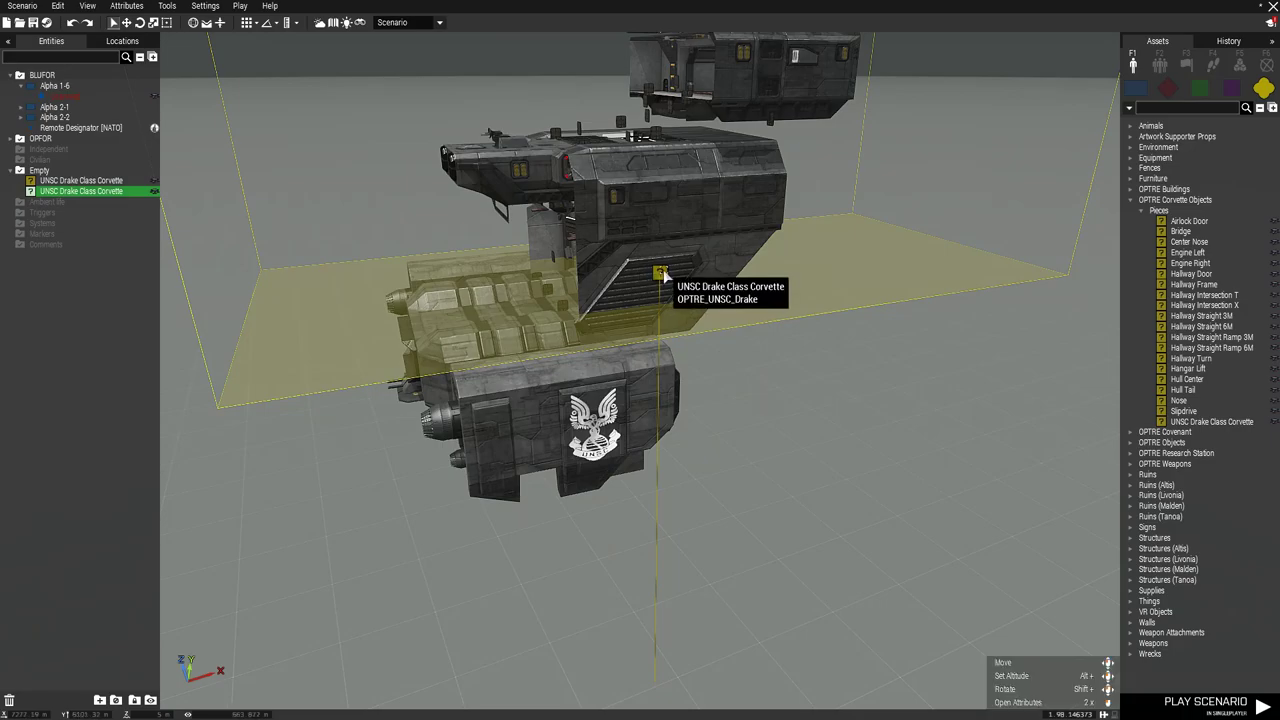
Rotate the raised corvette to a Z rotation of about 14 degrees.
drag(663, 271, 604, 186)
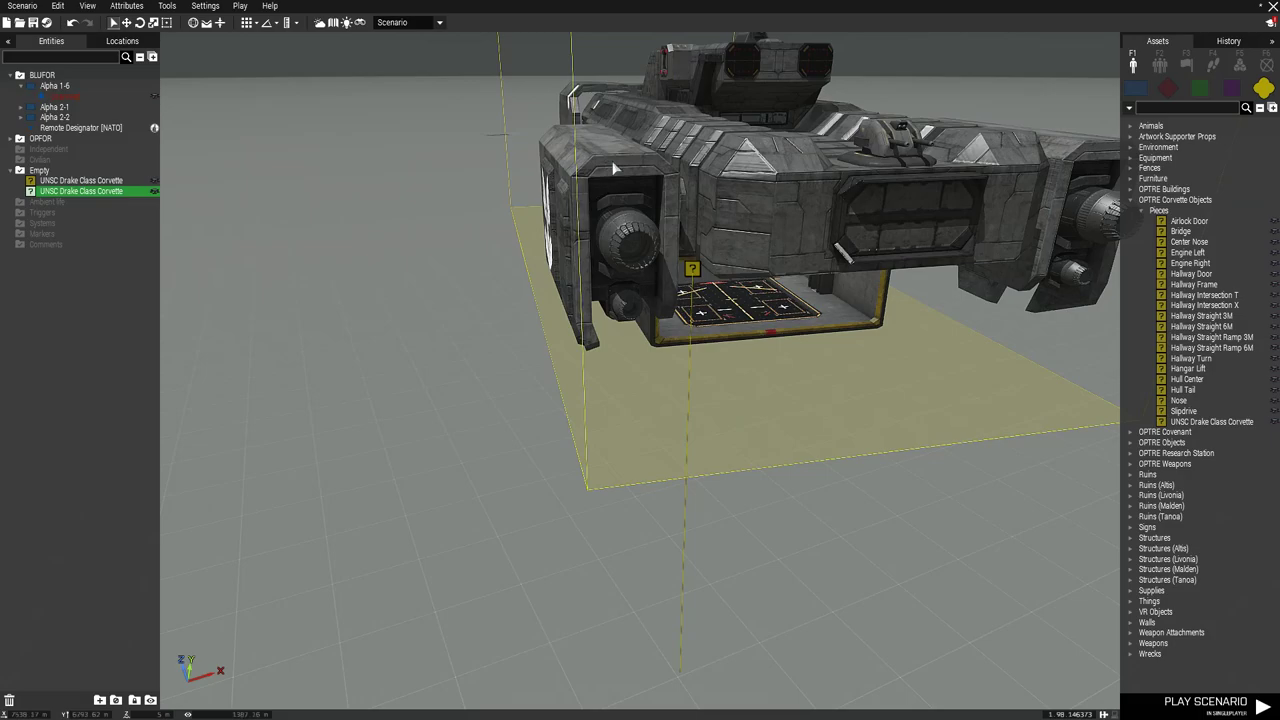
key(a)
key(w)
key(d)
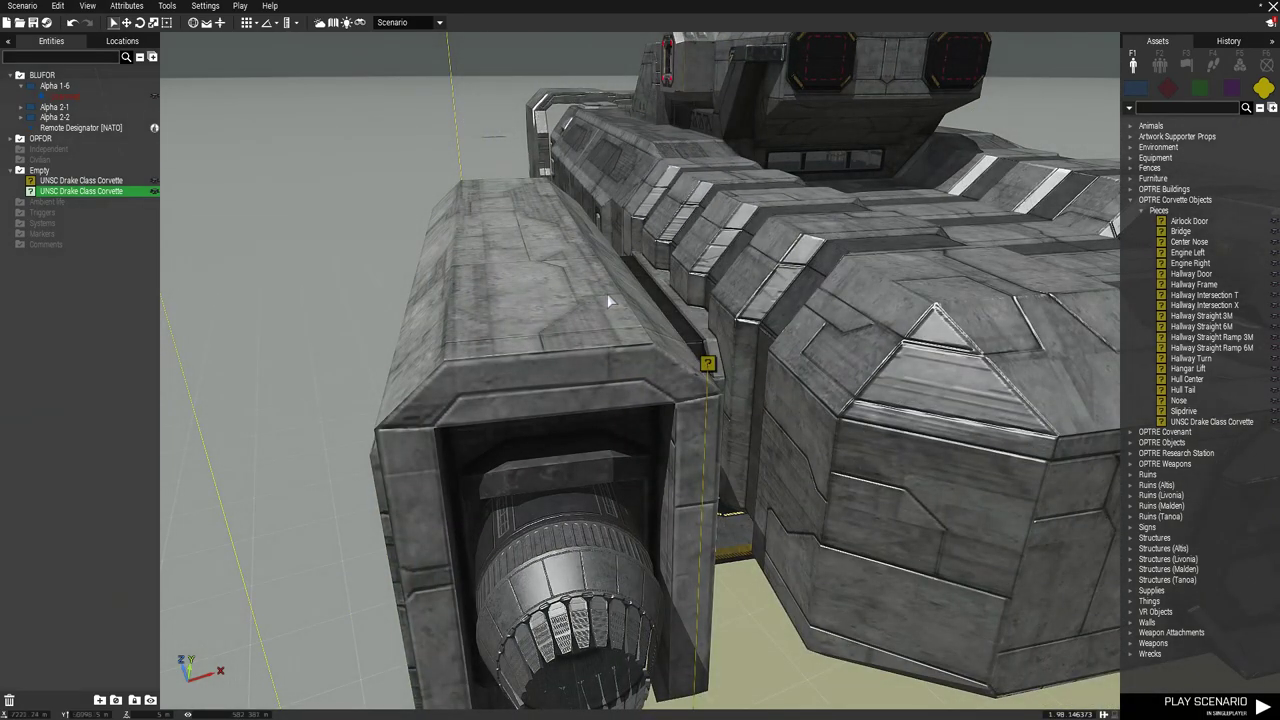
Set the corvette's Basic HEV Script attribute to Activate Basic HEV Scripts and review its HEV reload and launch time settings.
double_click(715, 371)
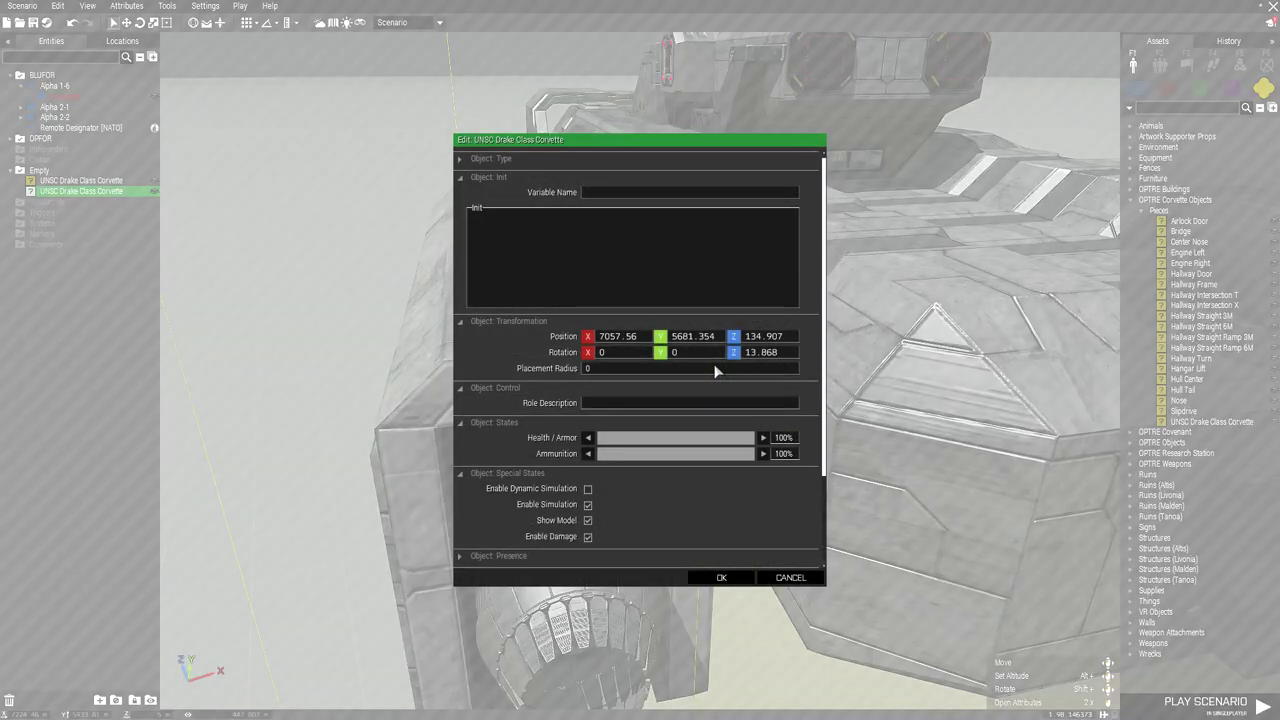
scroll(715, 371, down, 3)
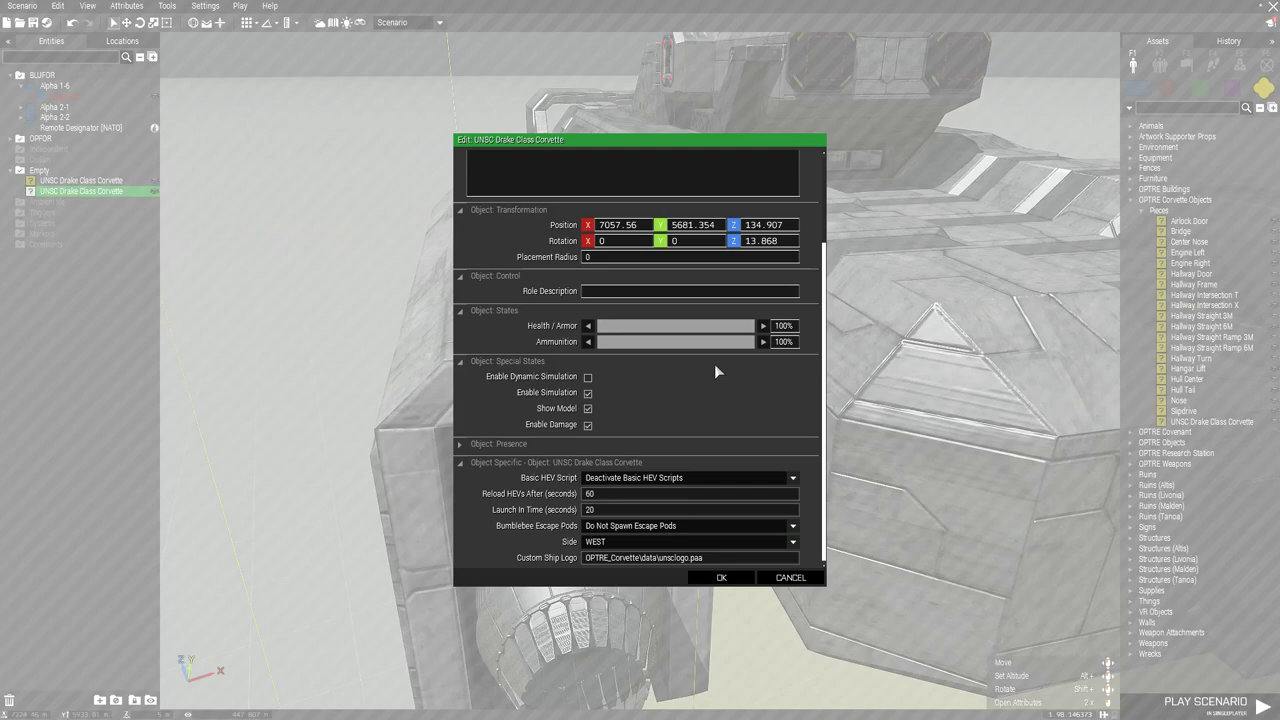
click(663, 480)
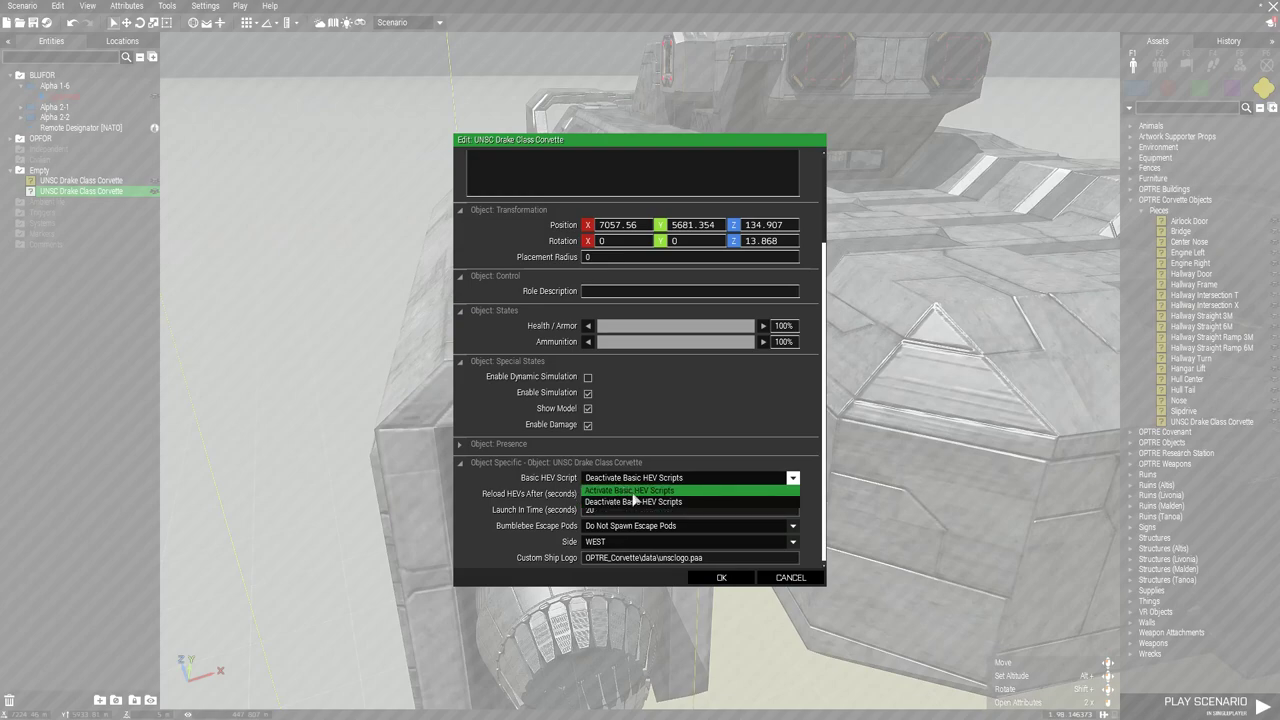
click(638, 490)
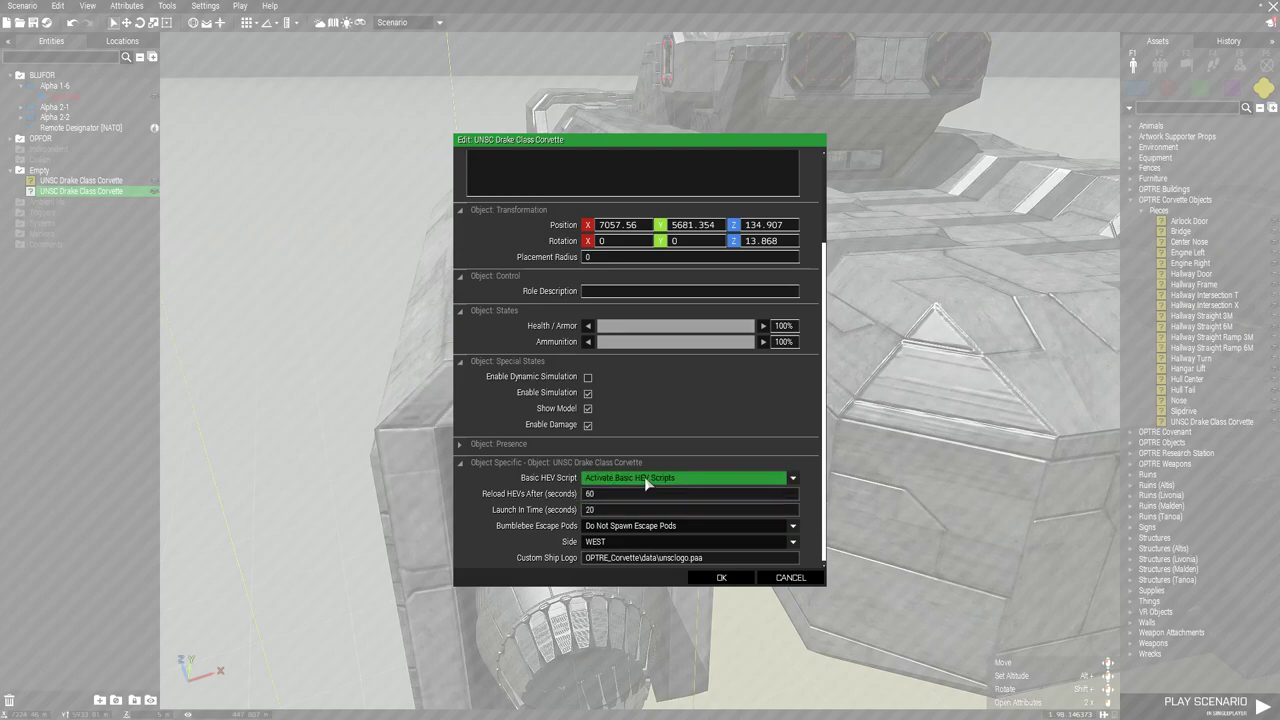
mouse_move(537, 500)
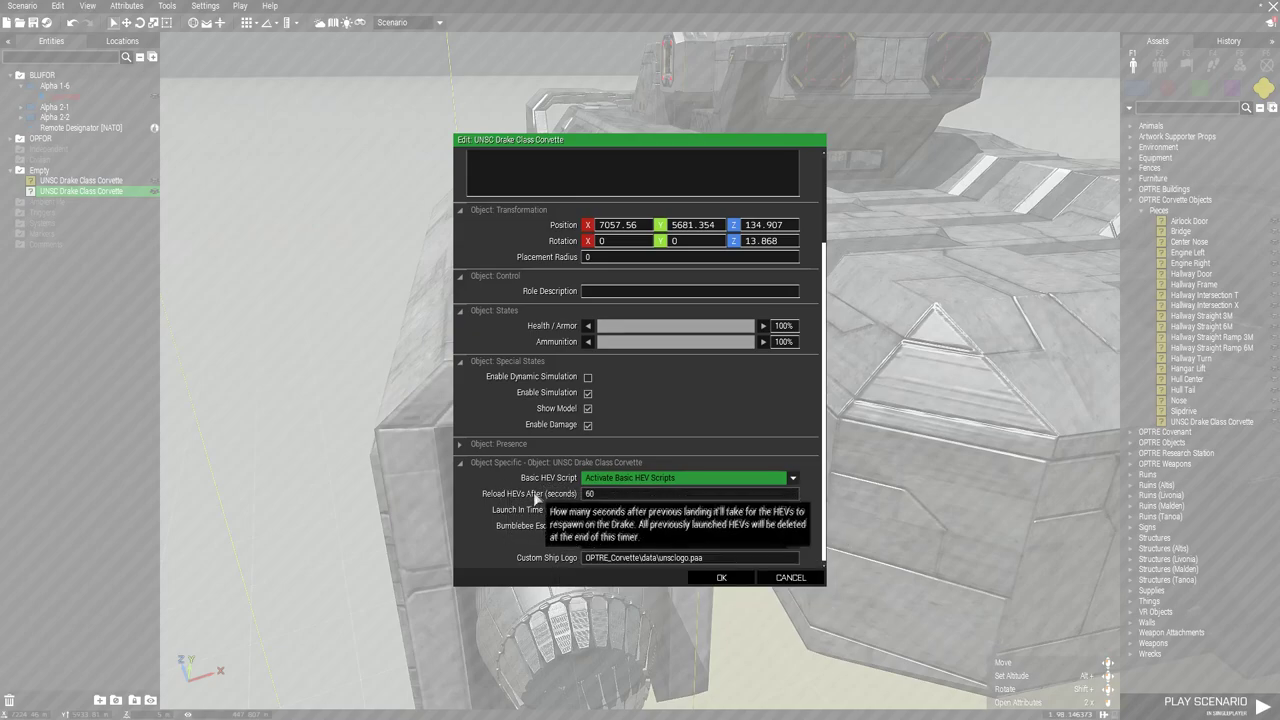
click(583, 493)
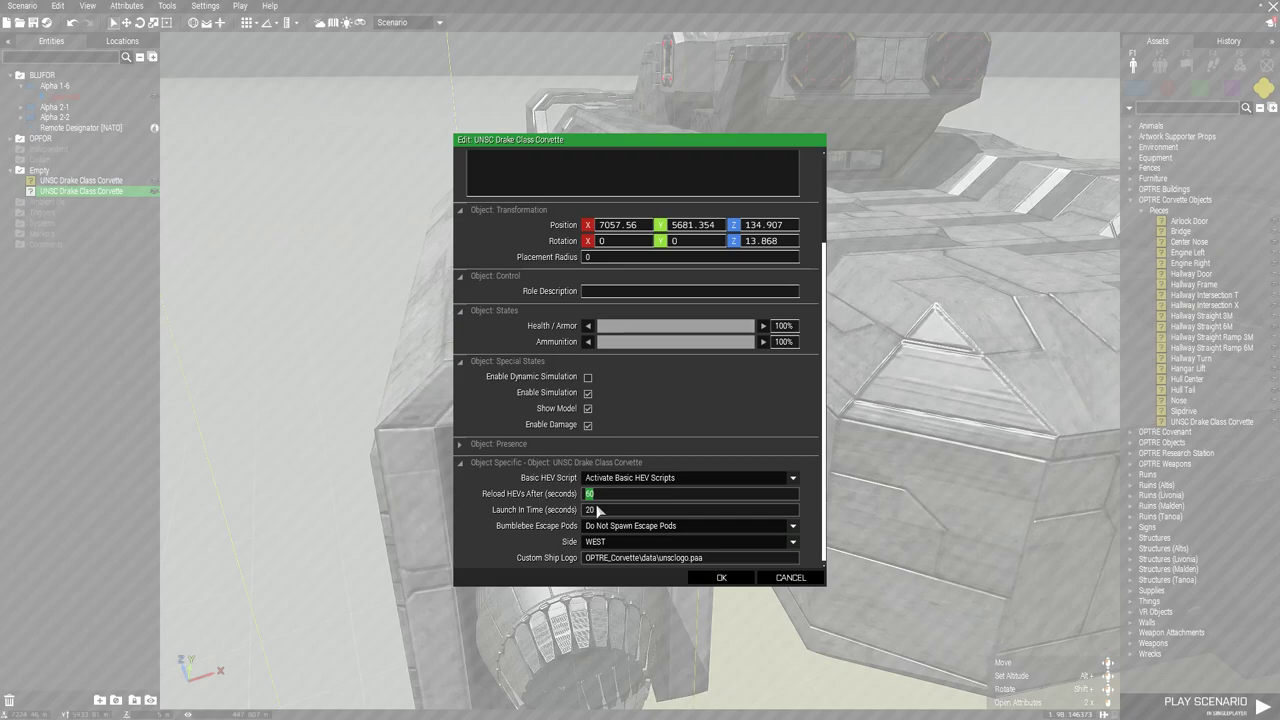
drag(603, 508, 586, 507)
Set Bumblebee Escape Pods to Spawn With Escape Pods and Side to WEST, and close the attributes without saving.
click(704, 521)
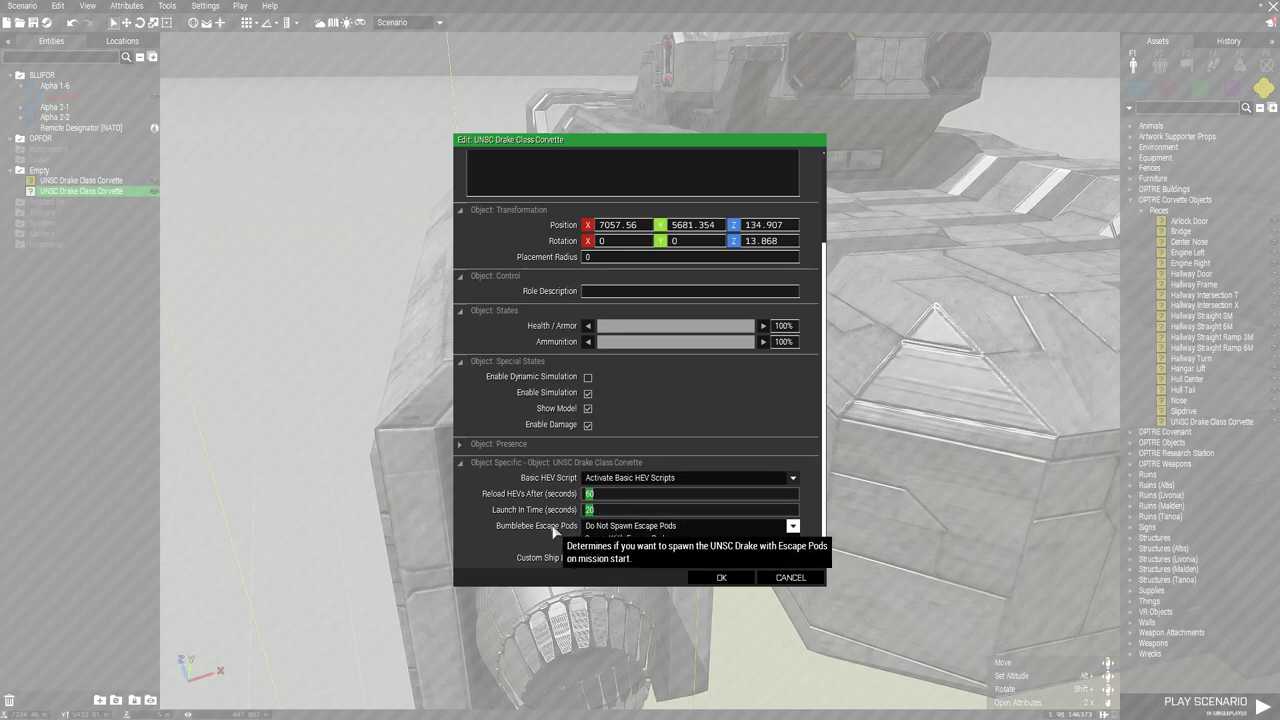
click(635, 537)
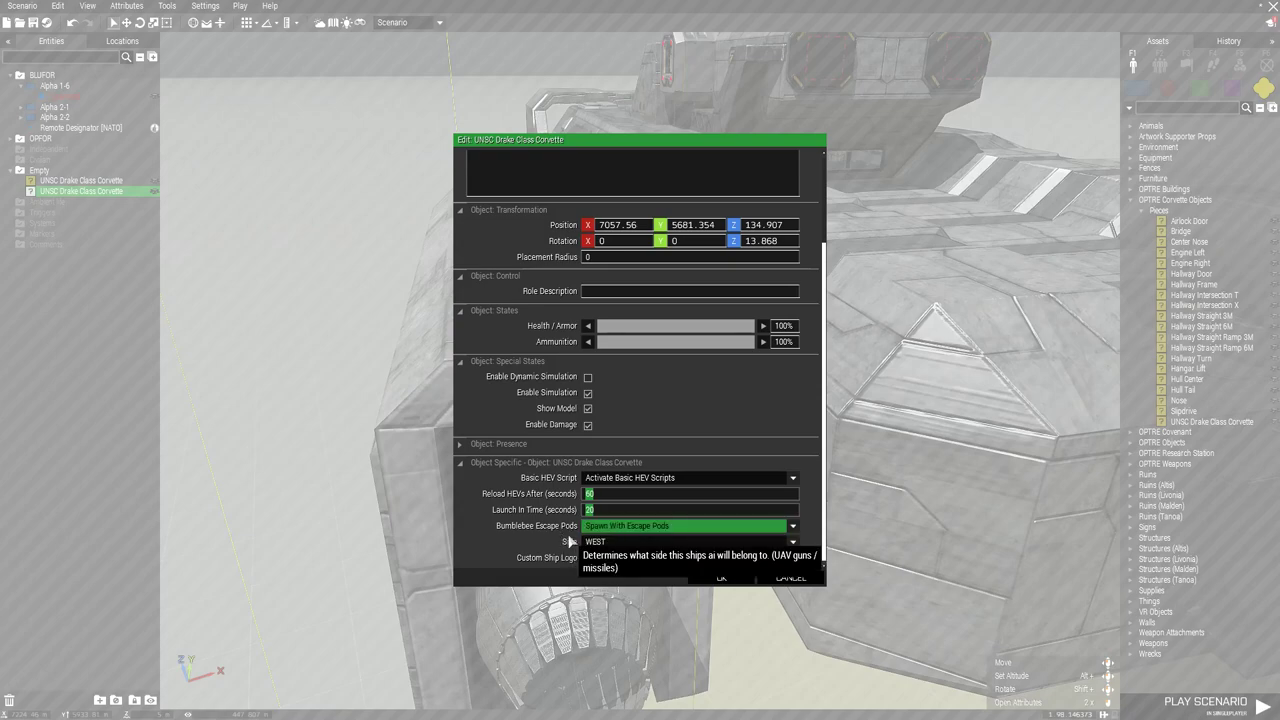
click(619, 542)
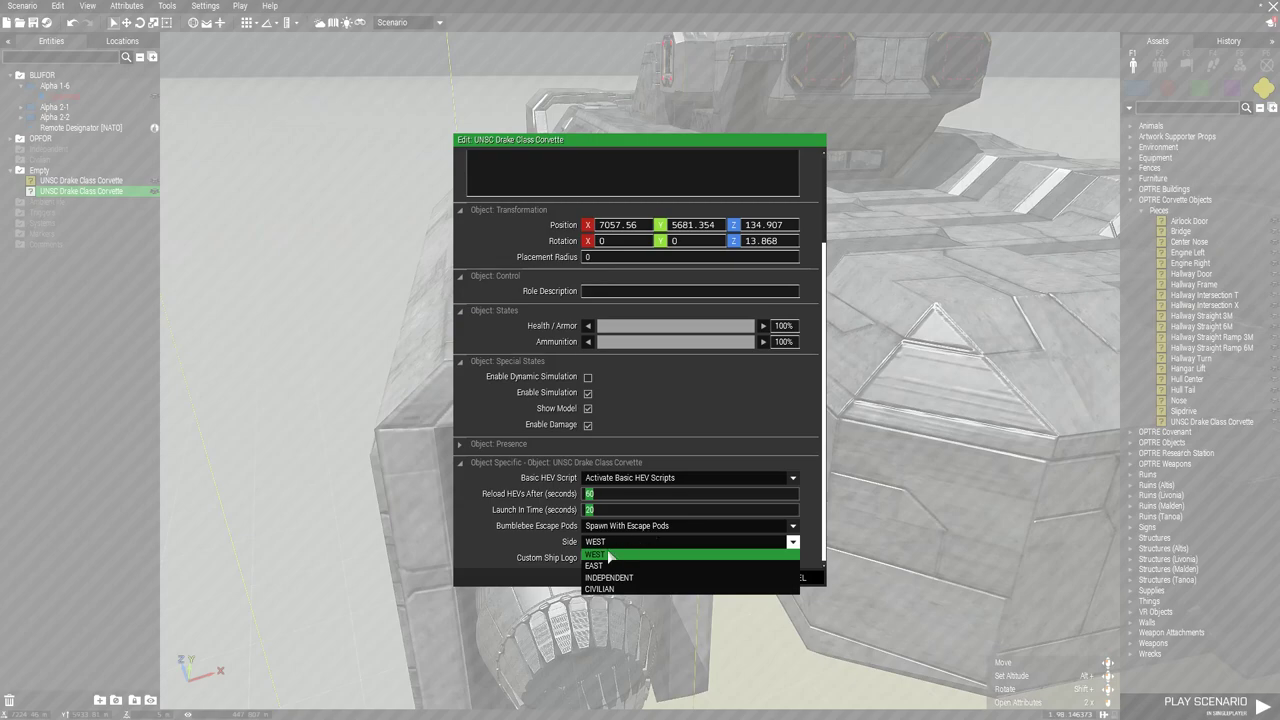
click(610, 555)
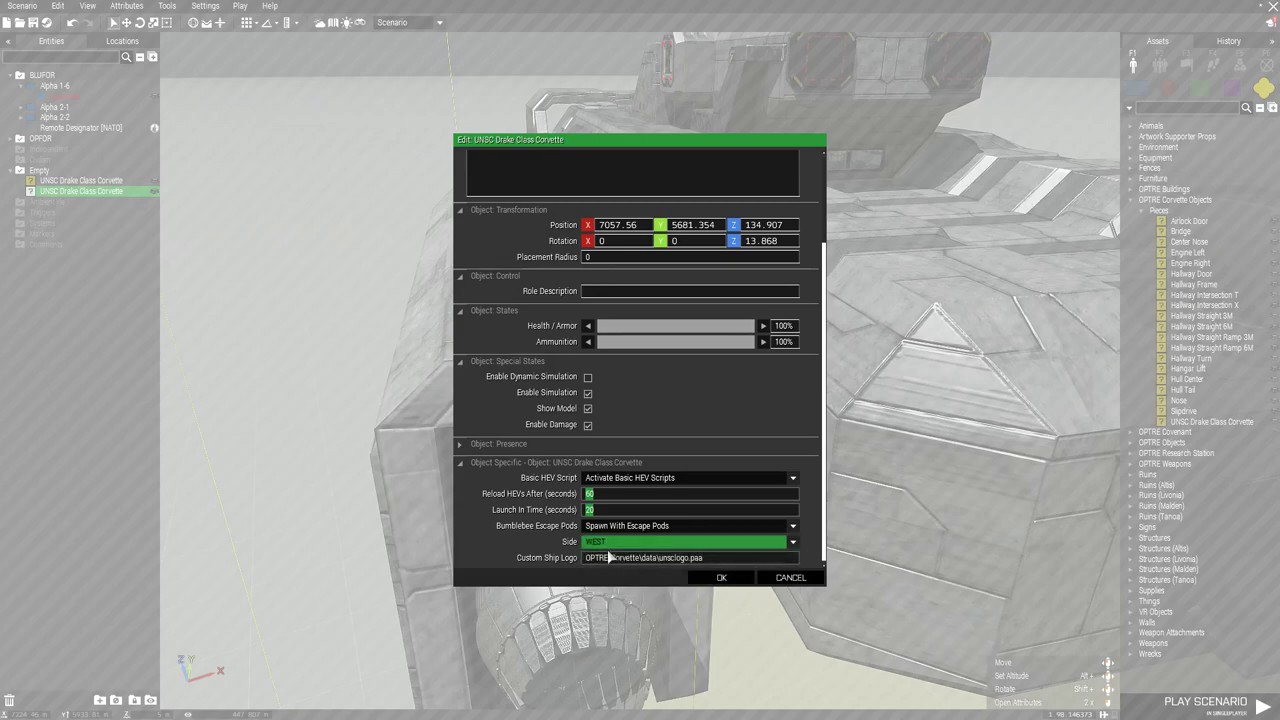
mouse_move(574, 561)
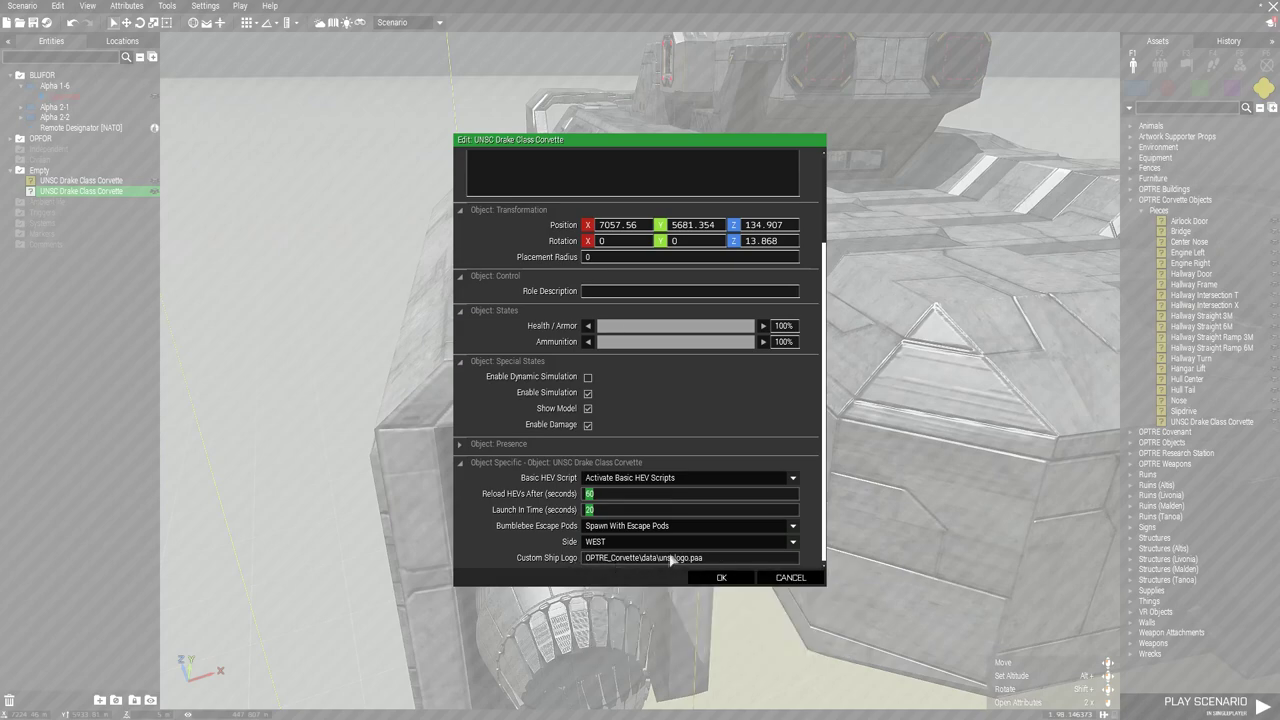
click(759, 578)
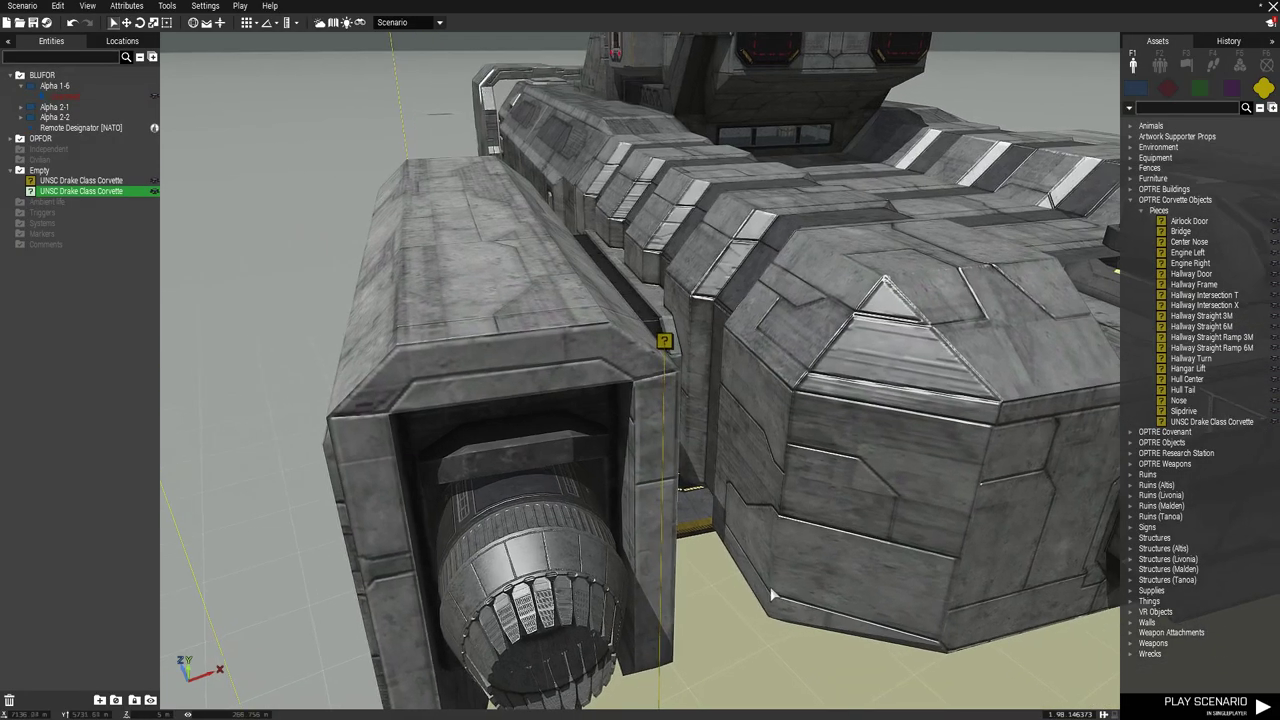
Try replacing the file name in the corvette's Custom Ship Logo path.
key(d)
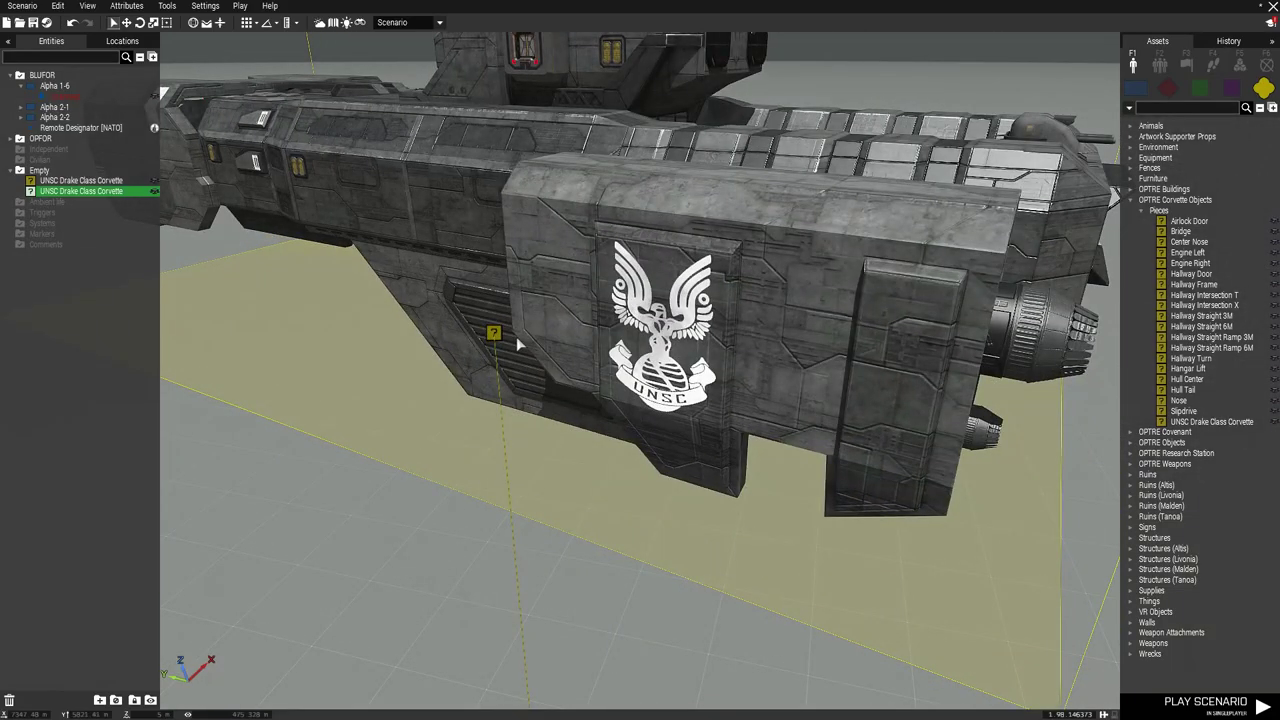
double_click(490, 335)
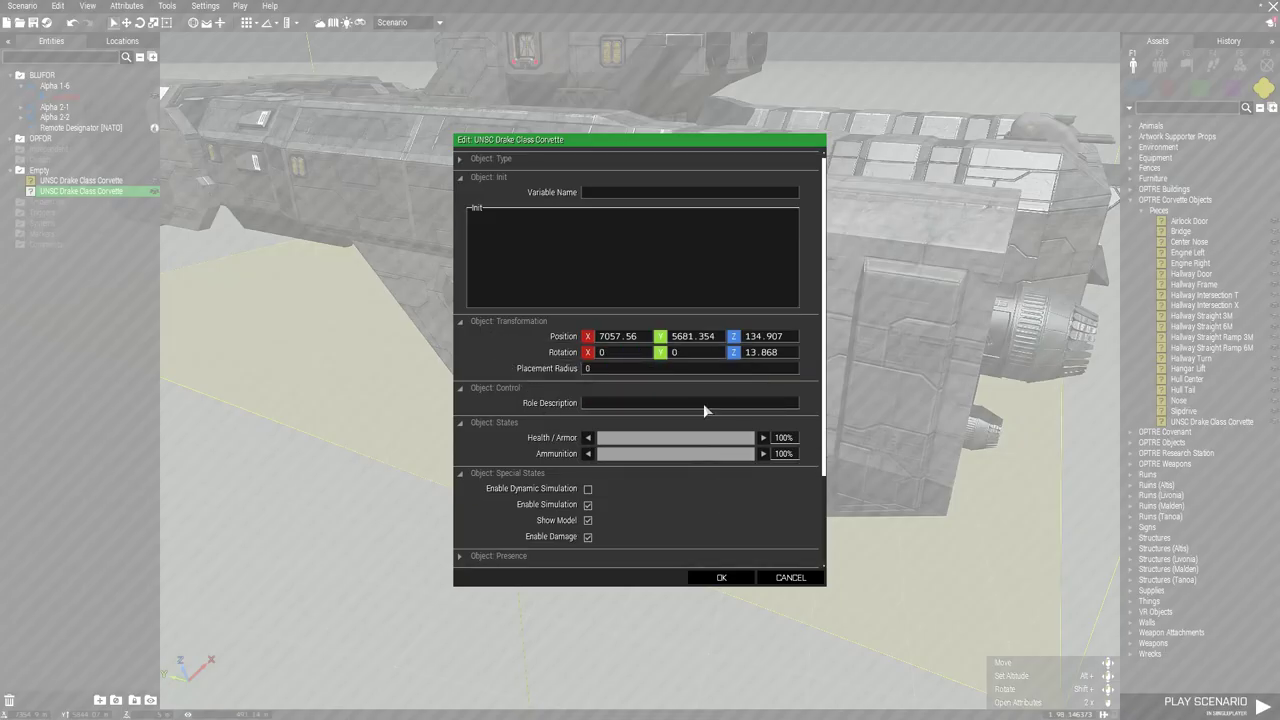
scroll(690, 480, down, 3)
drag(659, 558, 692, 558)
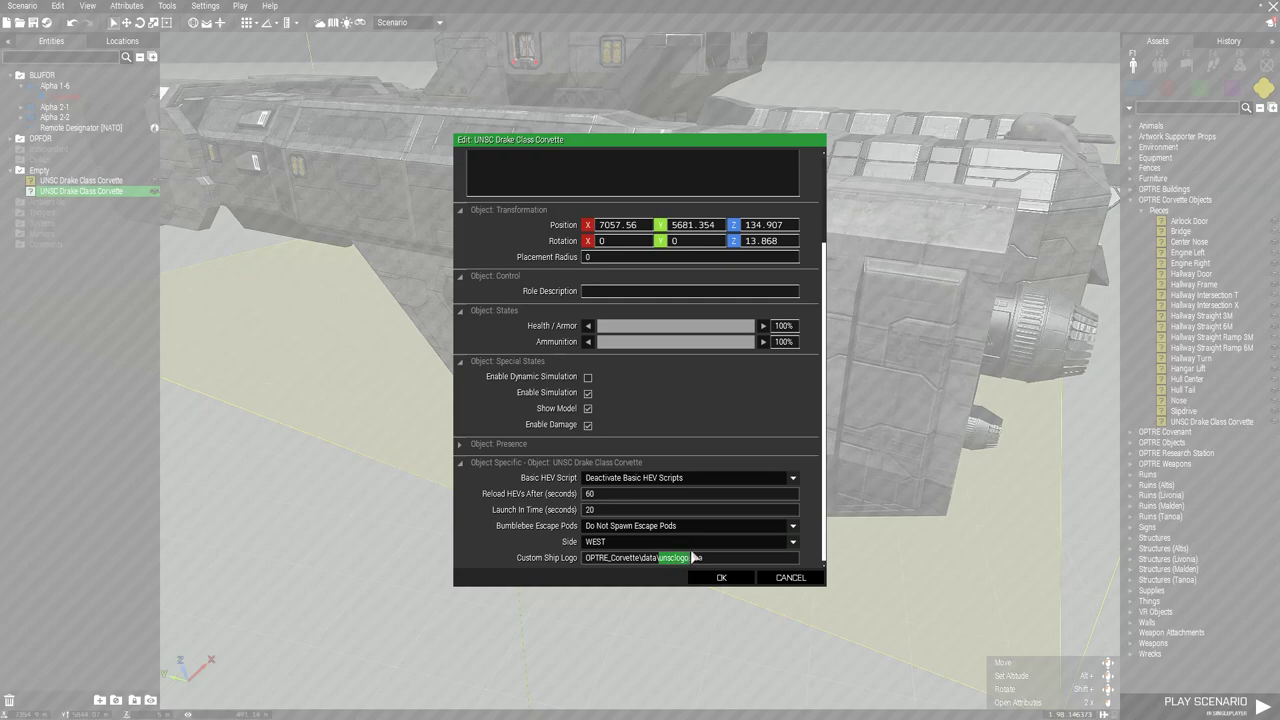
click(763, 557)
key(BackSpace)
key(BackSpace)
key(BackSpace)
key(BackSpace)
text(inniei)
click(736, 572)
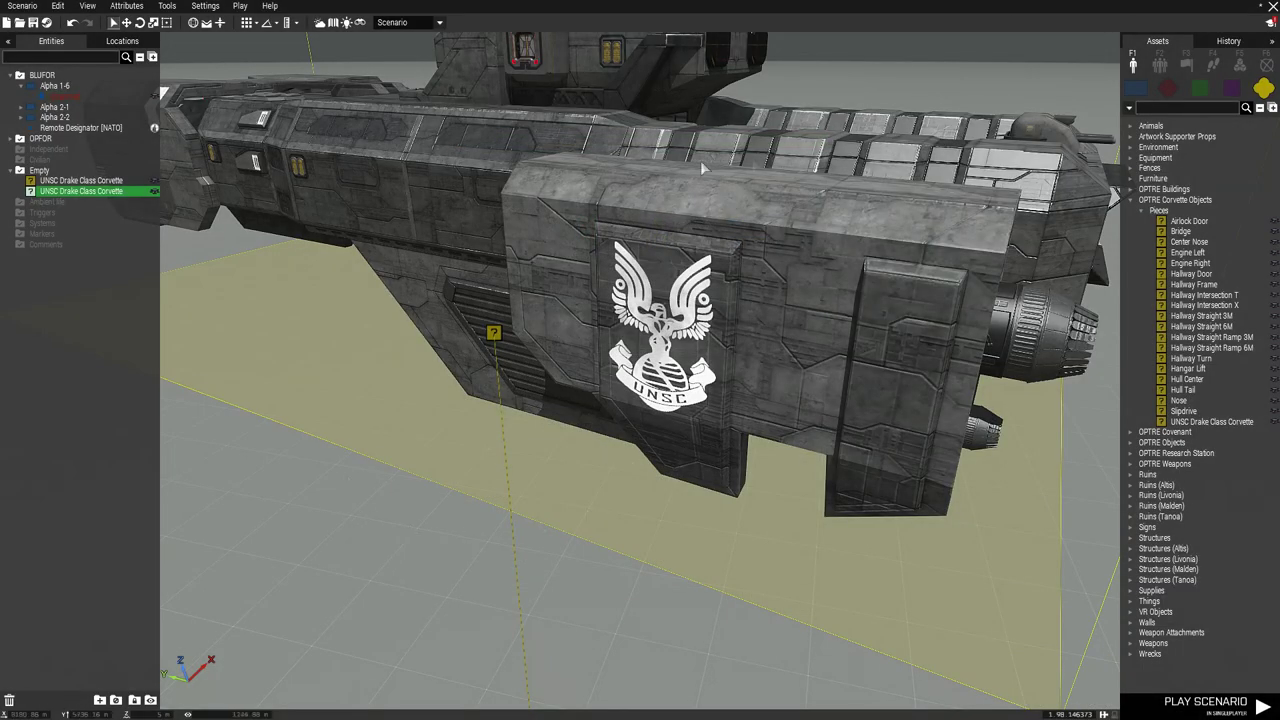
key(d)
drag(686, 272, 272, 275)
key(s)
key(d)
double_click(693, 377)
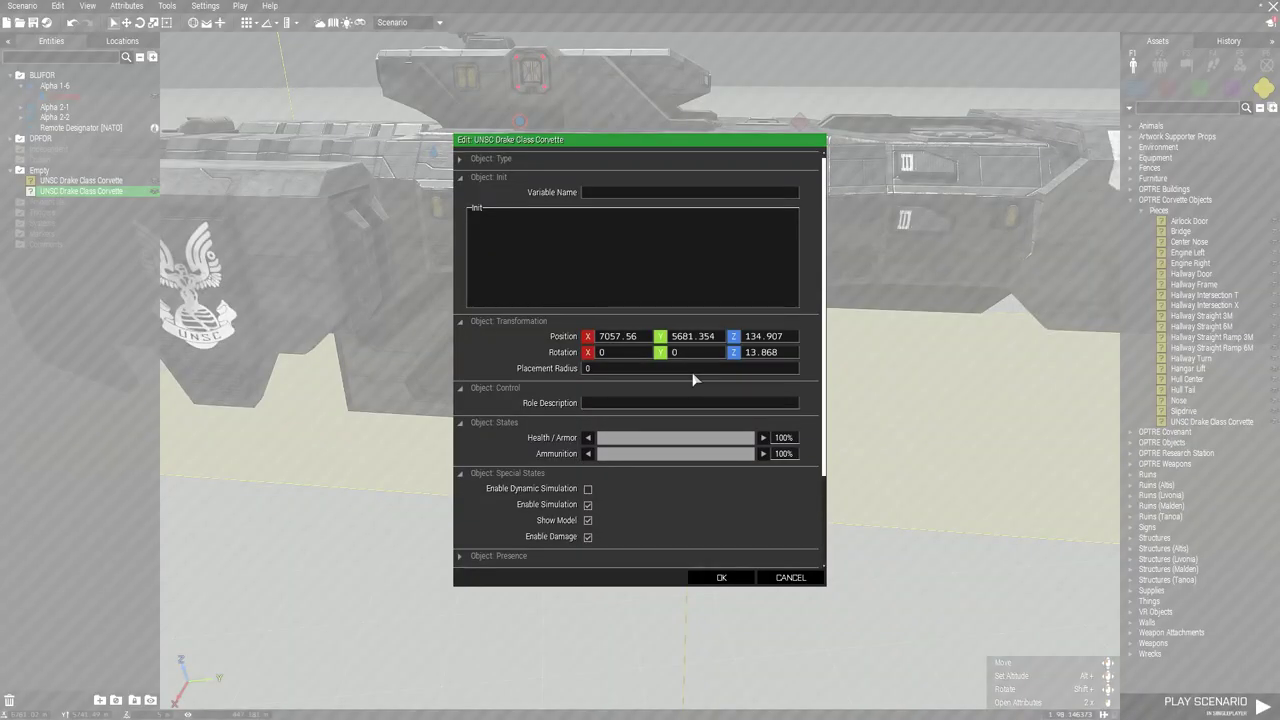
click(789, 577)
scroll(784, 580, down, 5)
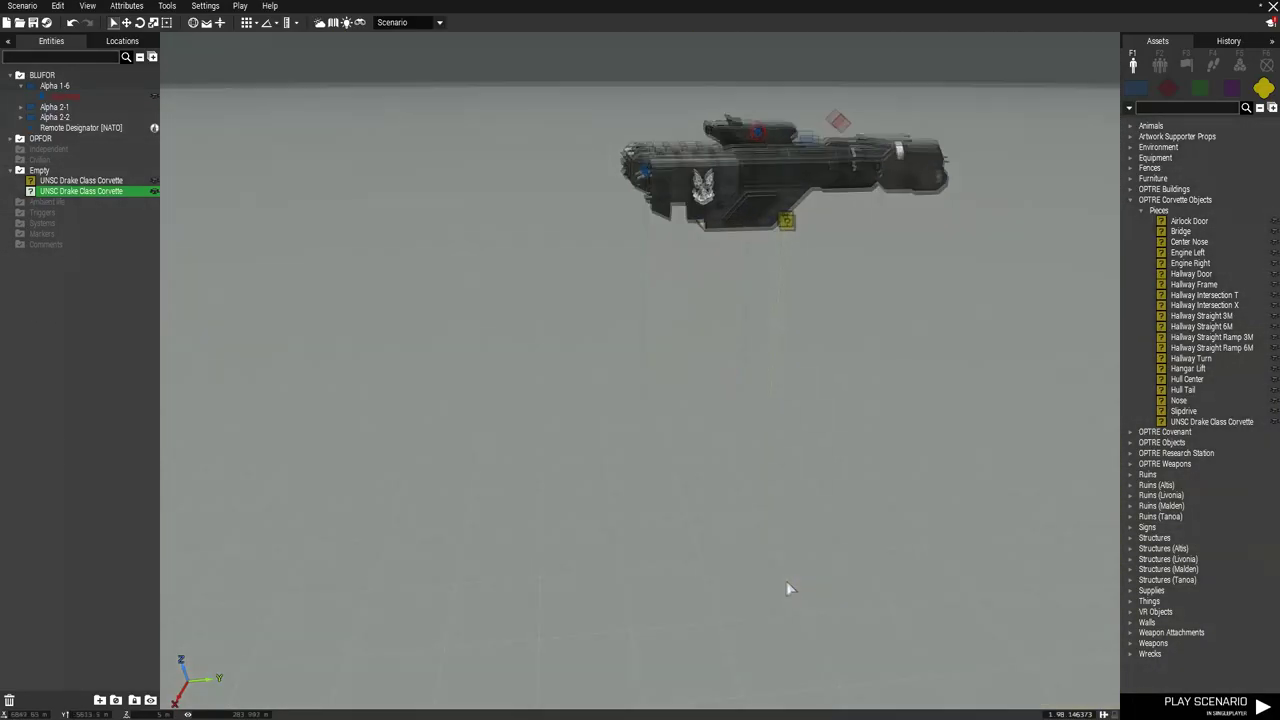
drag(787, 585, 917, 588)
key(a)
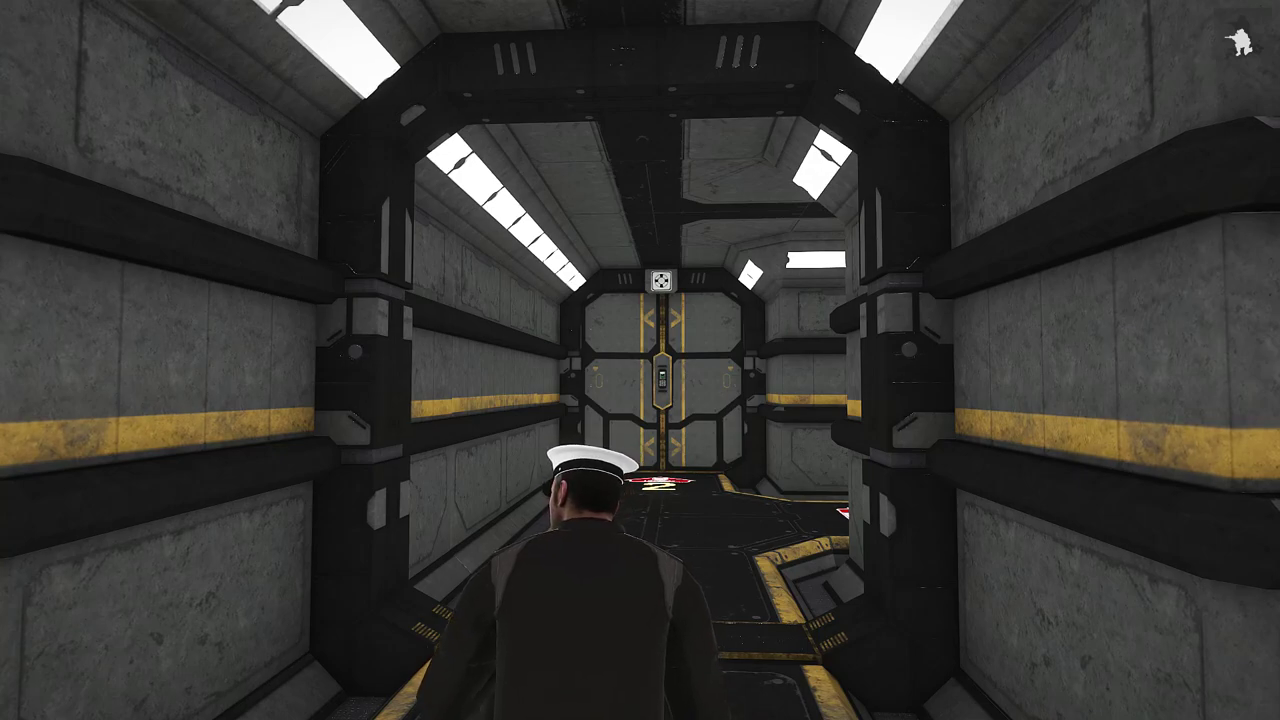
key(c)
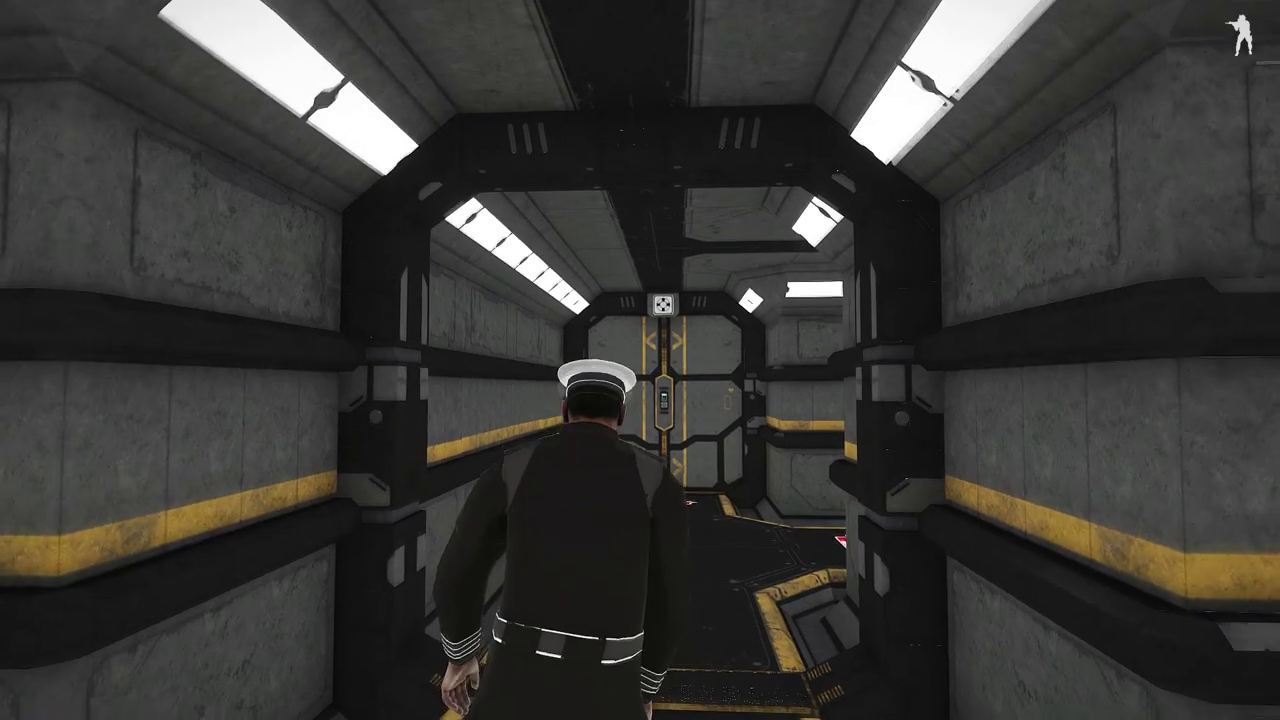
key(w)
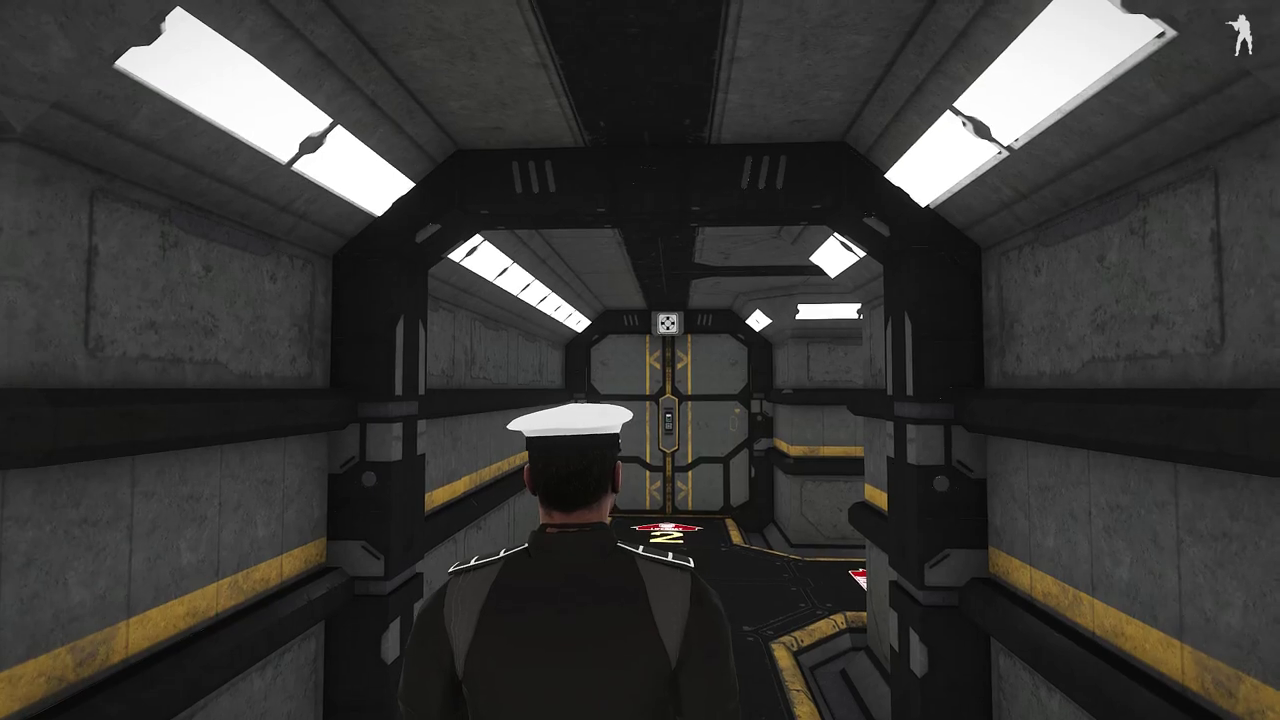
key(w)
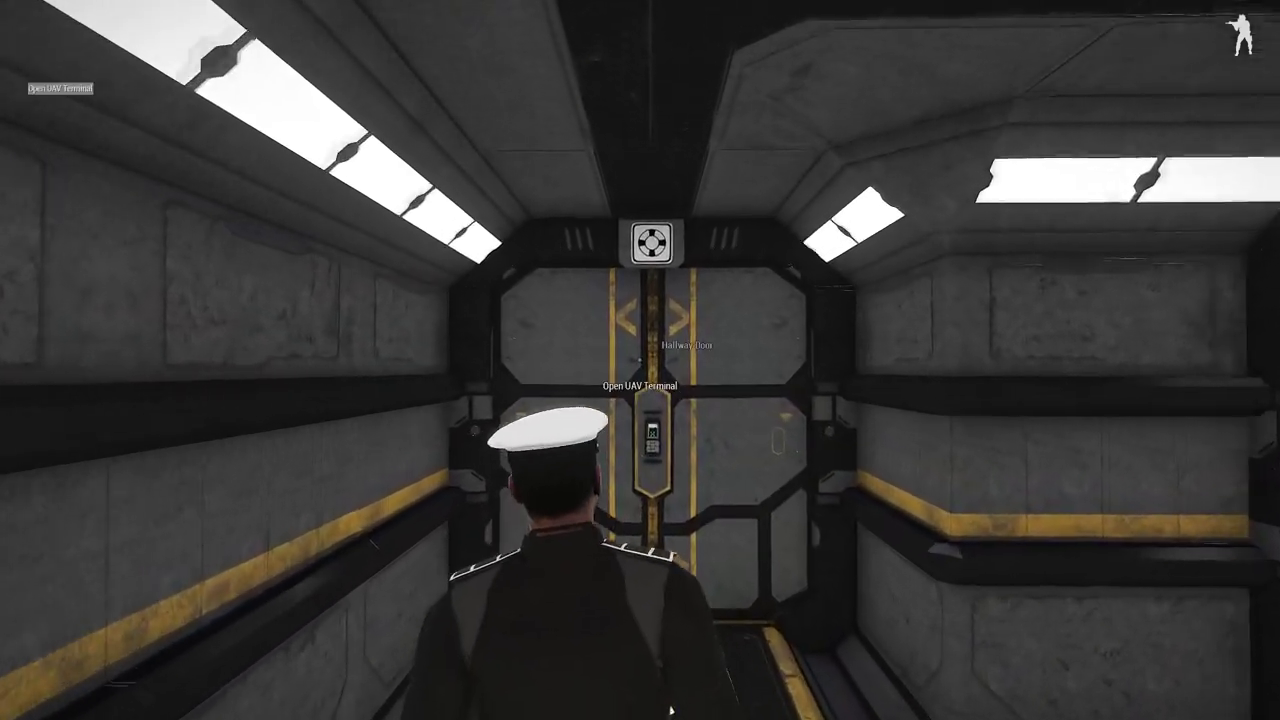
Open the hallway door, board the Bumblebee lifeboat behind it and launch the escape pod.
key(space)
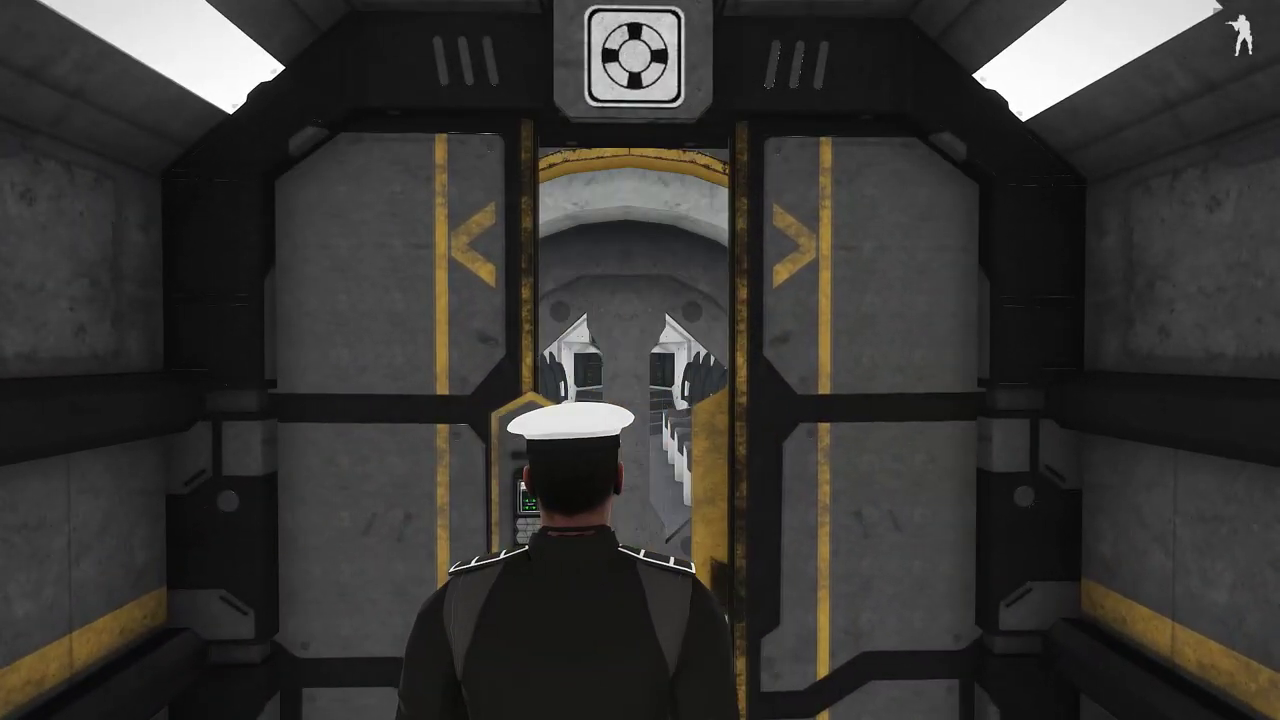
key(w)
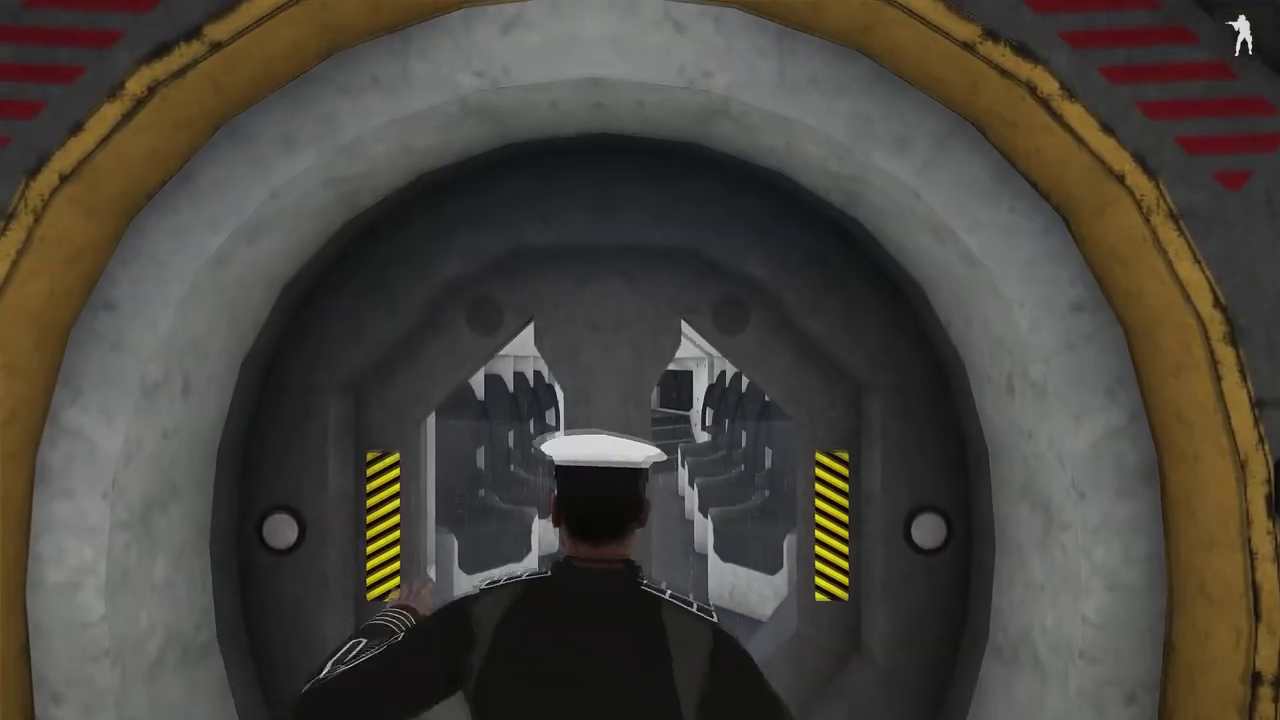
scroll(640, 360, down, 2)
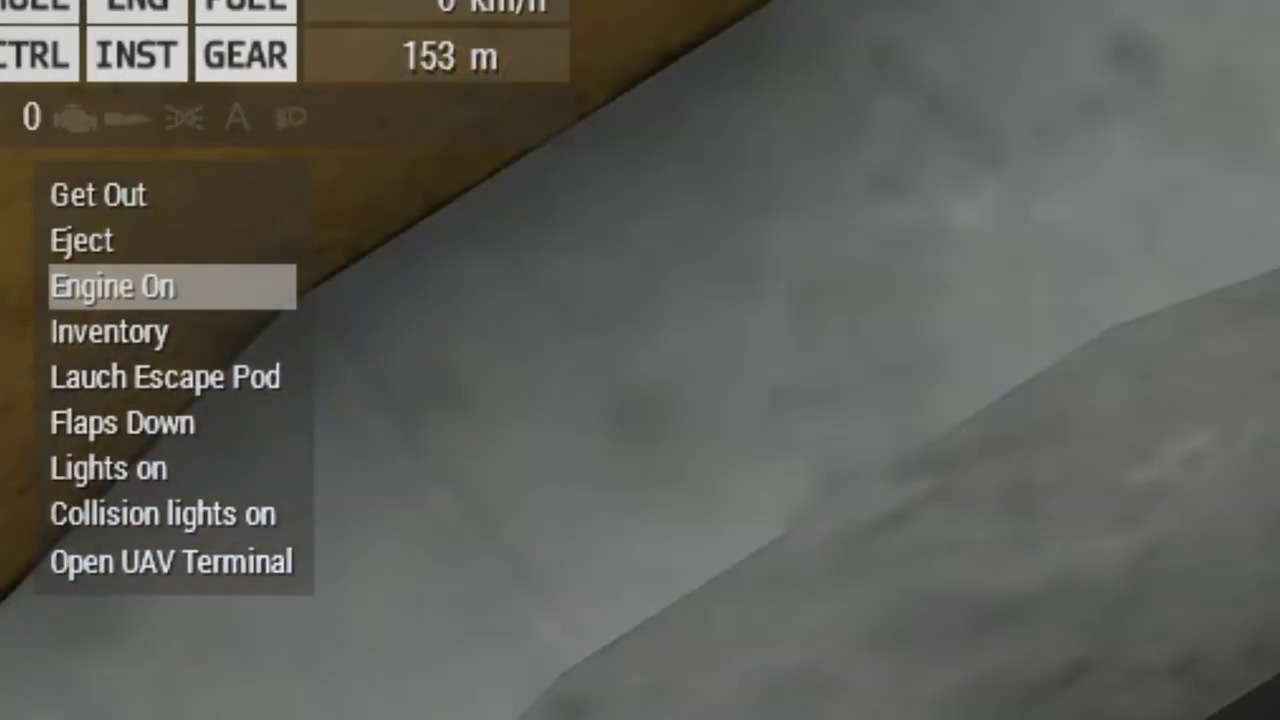
scroll(640, 360, down, 2)
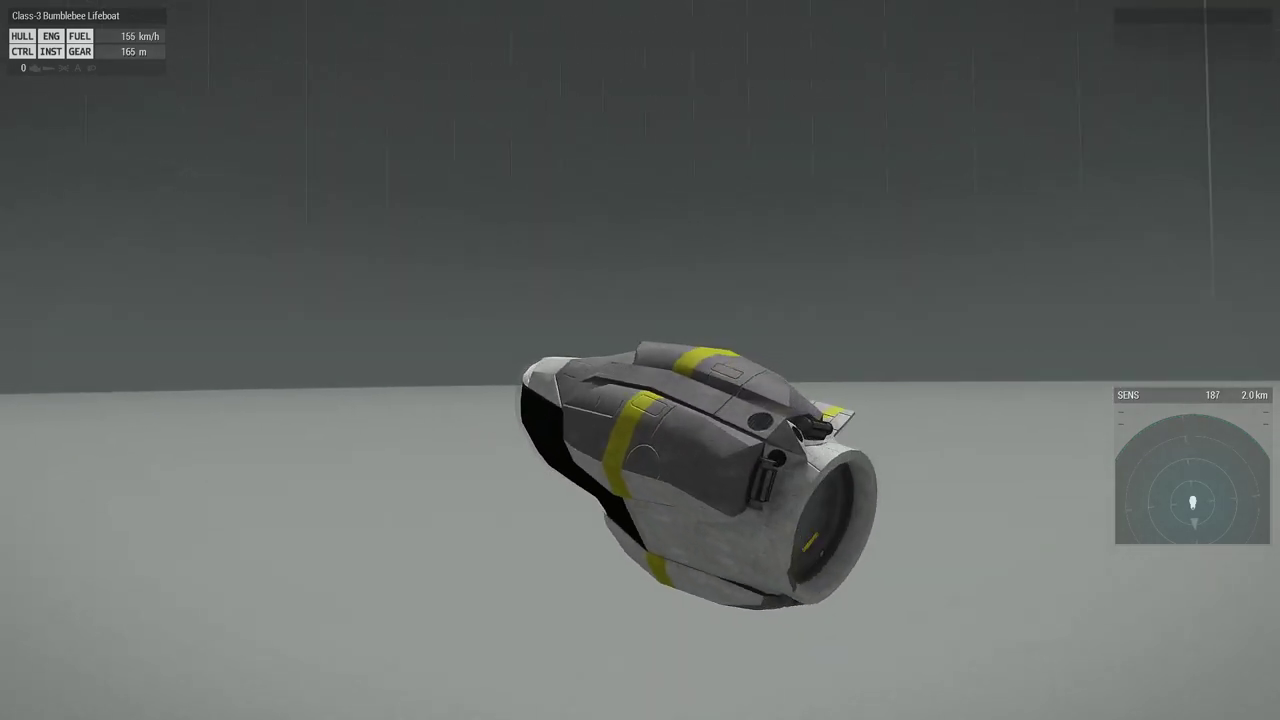
Ride the lifeboat down while examining the two corvettes and their hull logos, and return to the scenario editor.
scroll(640, 360, down, 2)
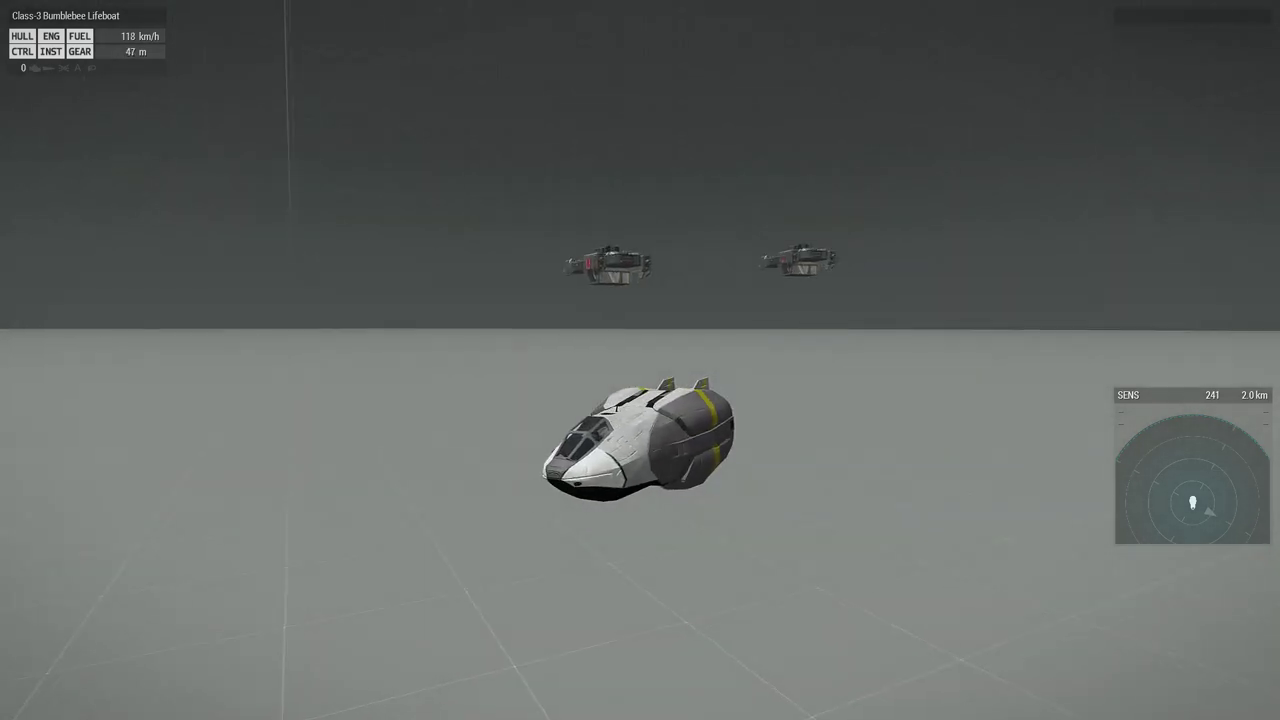
key(KP_Add)
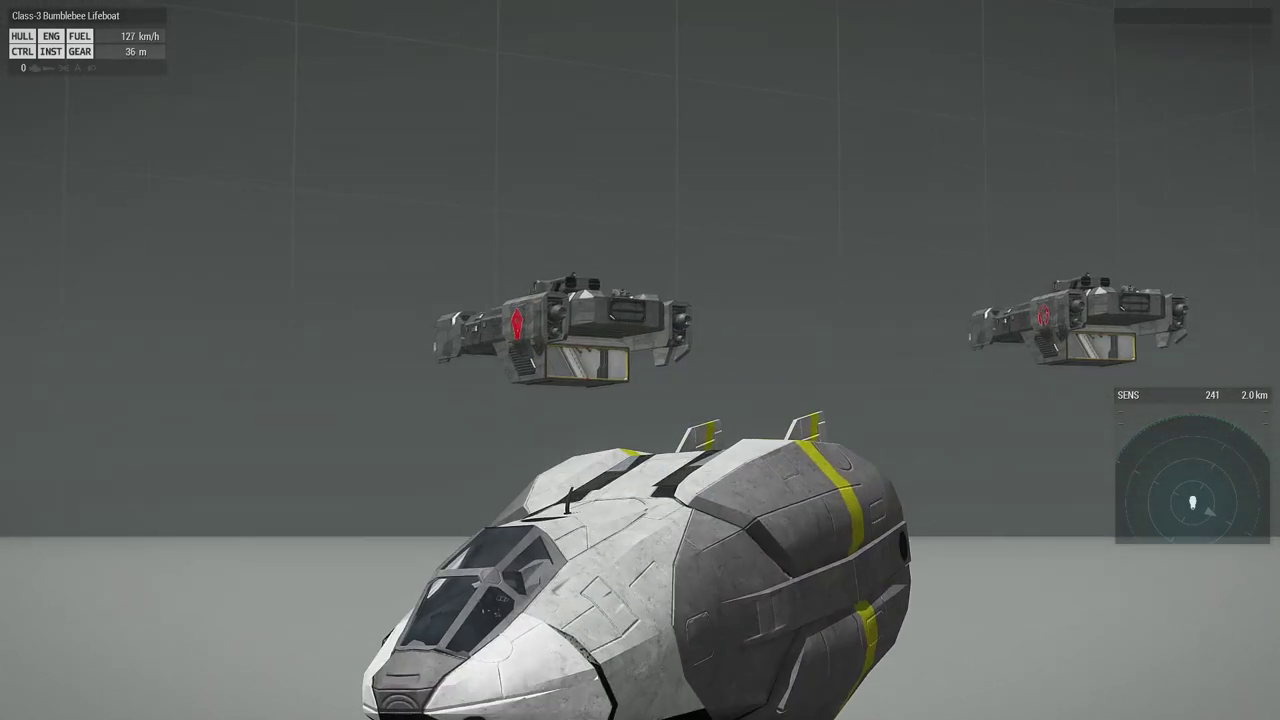
key(KP_Subtract)
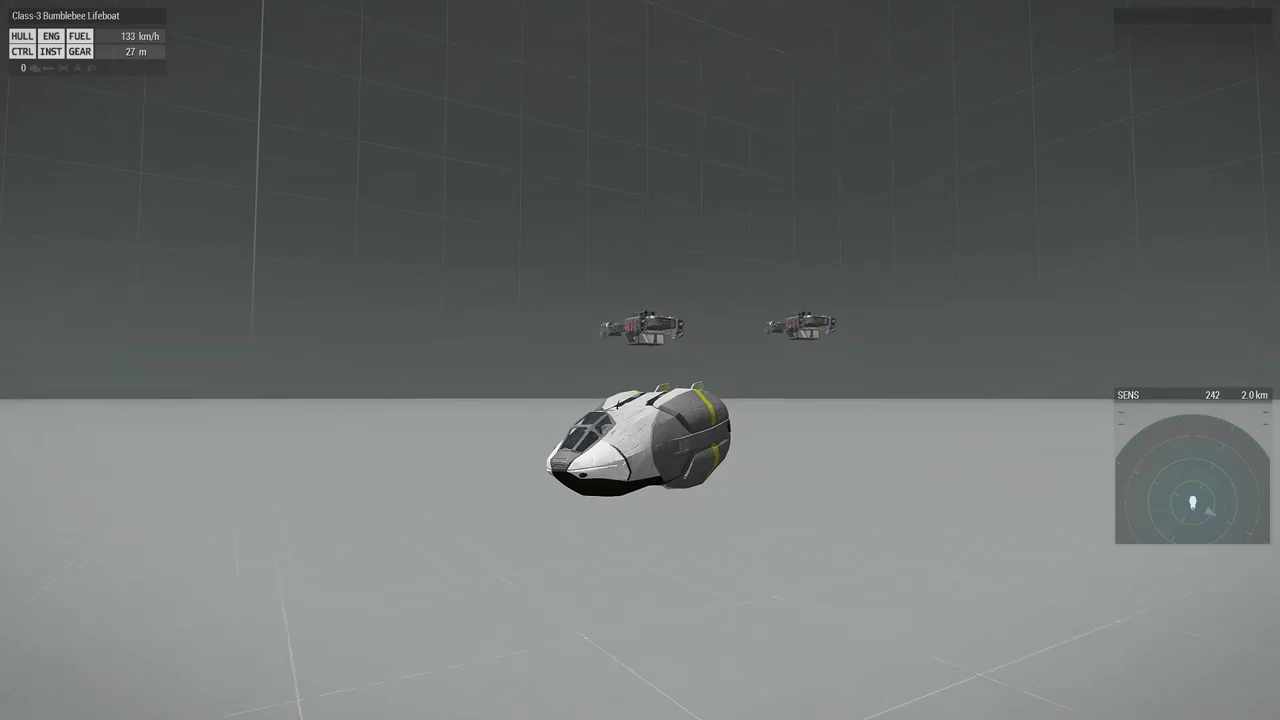
key(KP_Add)
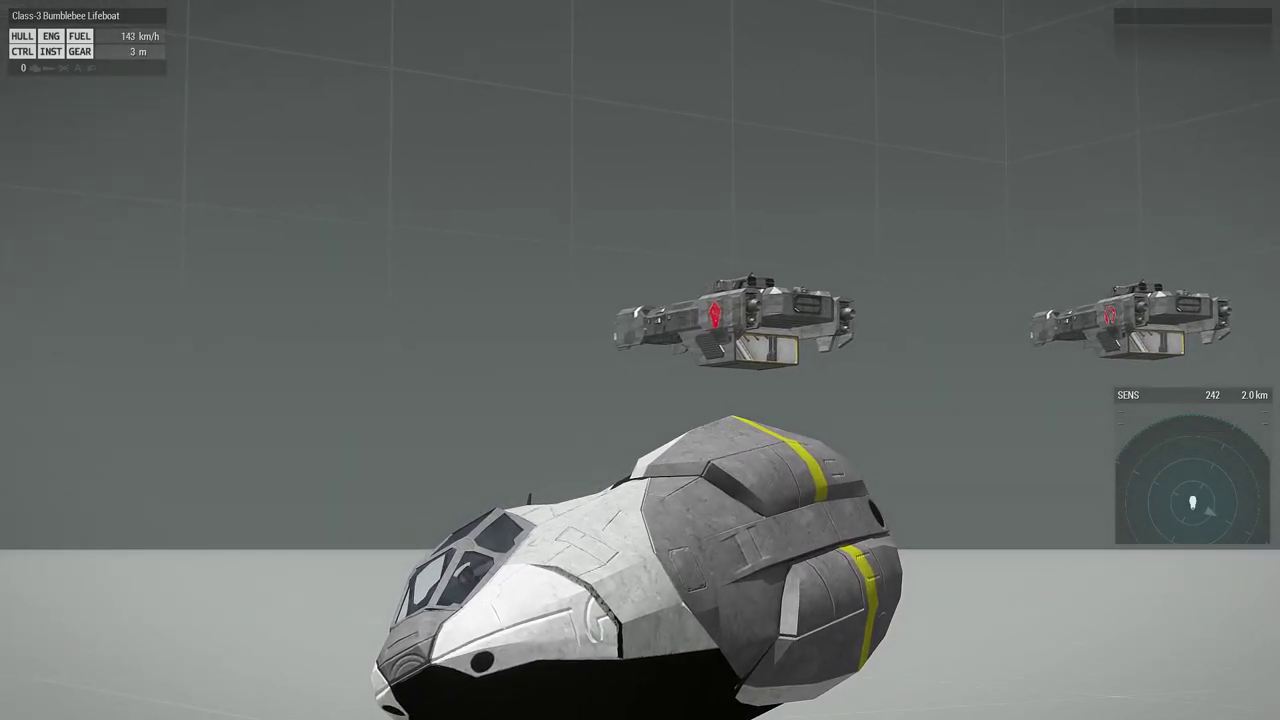
key(KP_Subtract)
scroll(640, 360, down, 1)
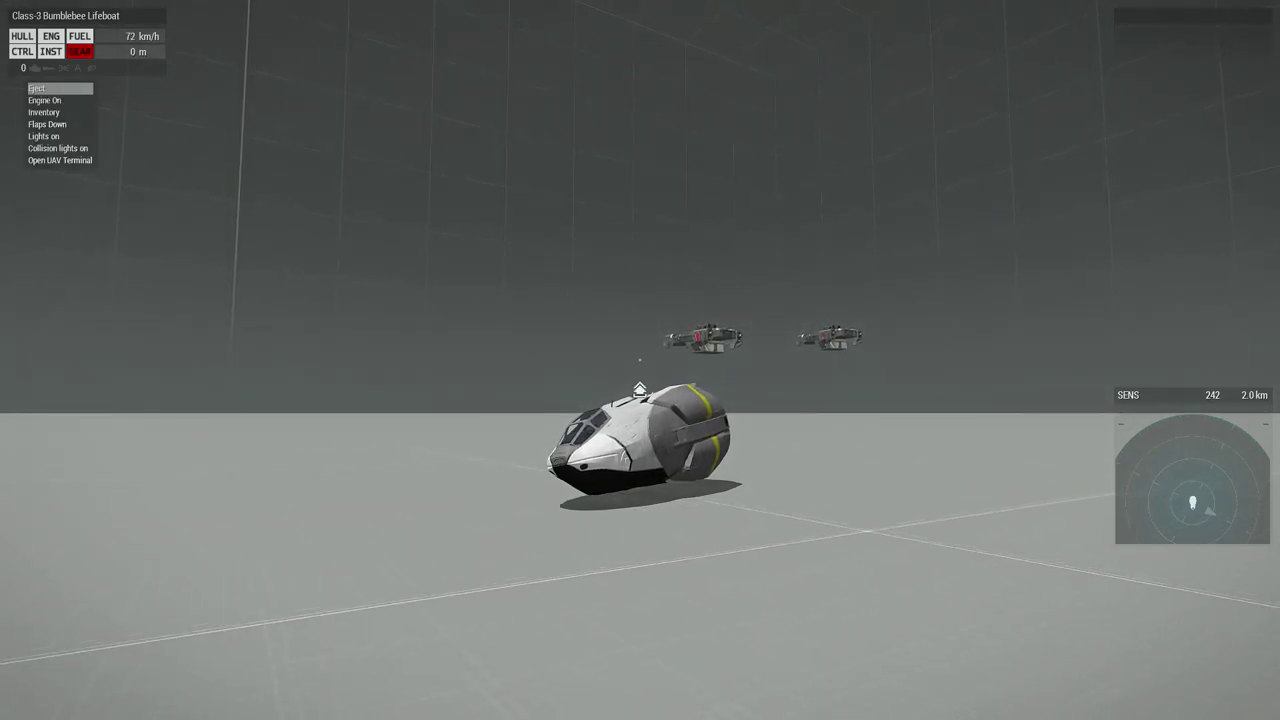
key(Escape)
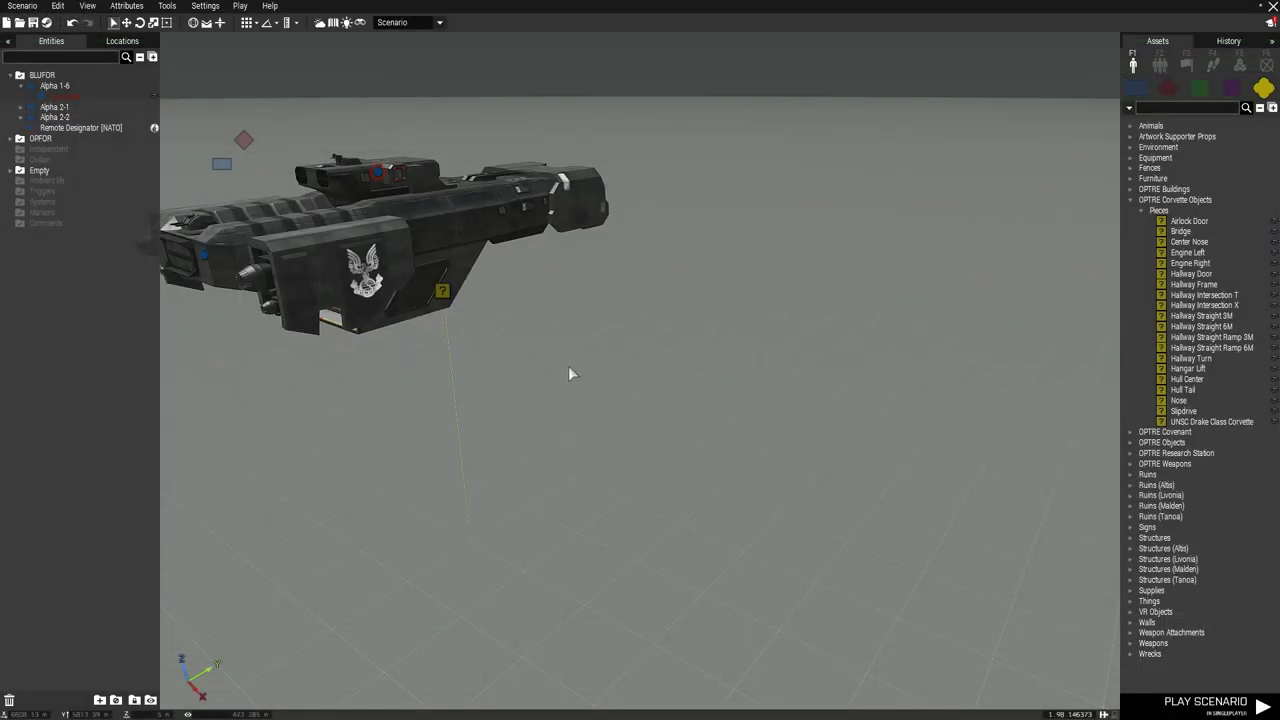
Make the unarmed unit at the rear of the corvette the player and play the scenario.
double_click(200, 256)
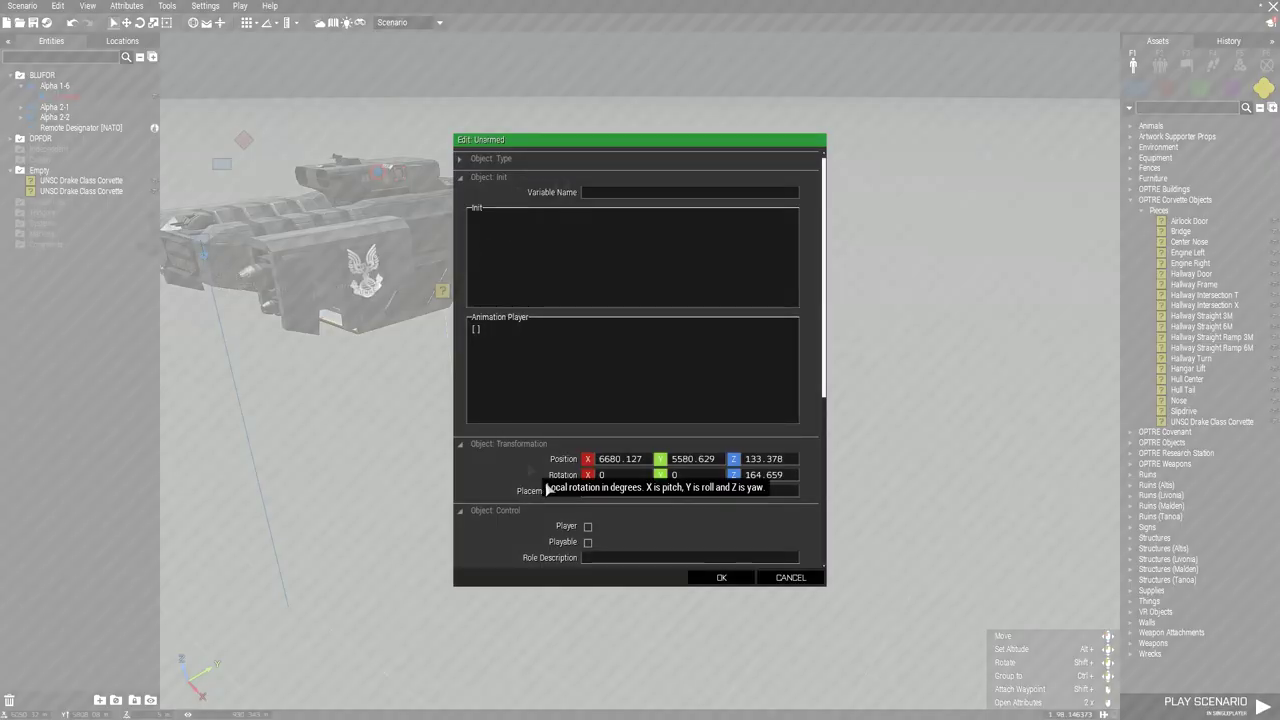
click(587, 526)
click(721, 577)
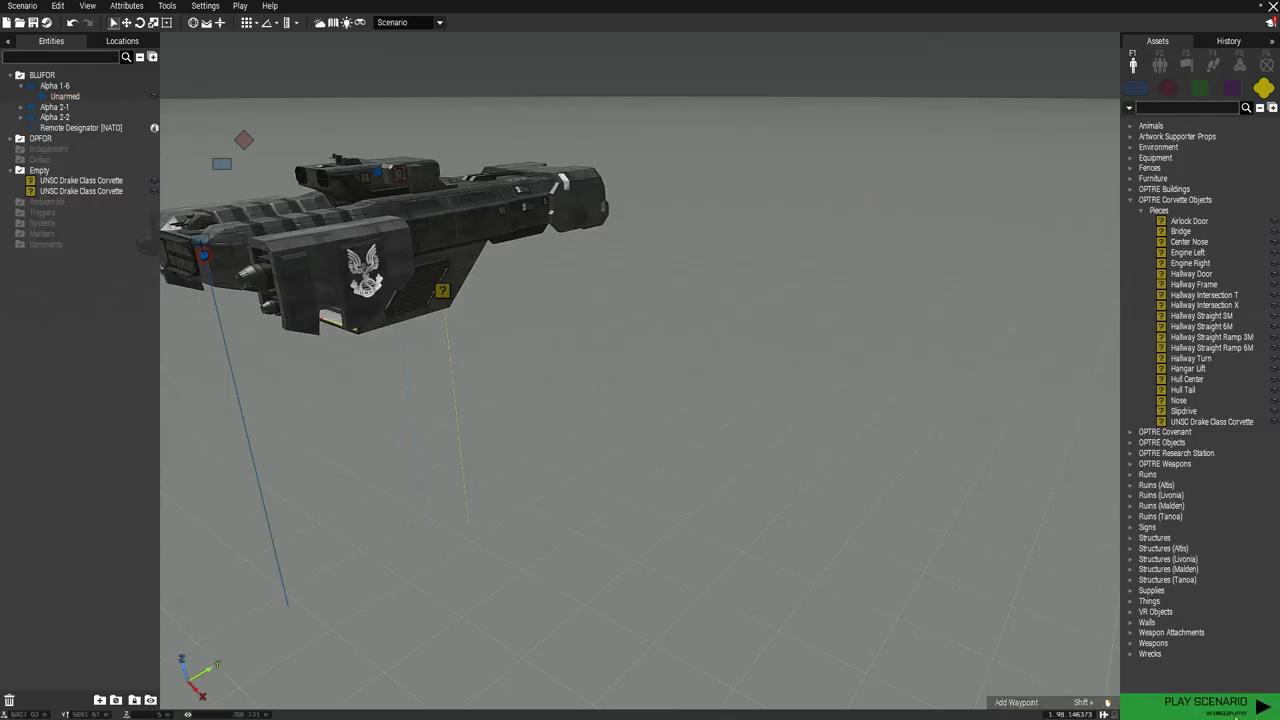
click(1205, 703)
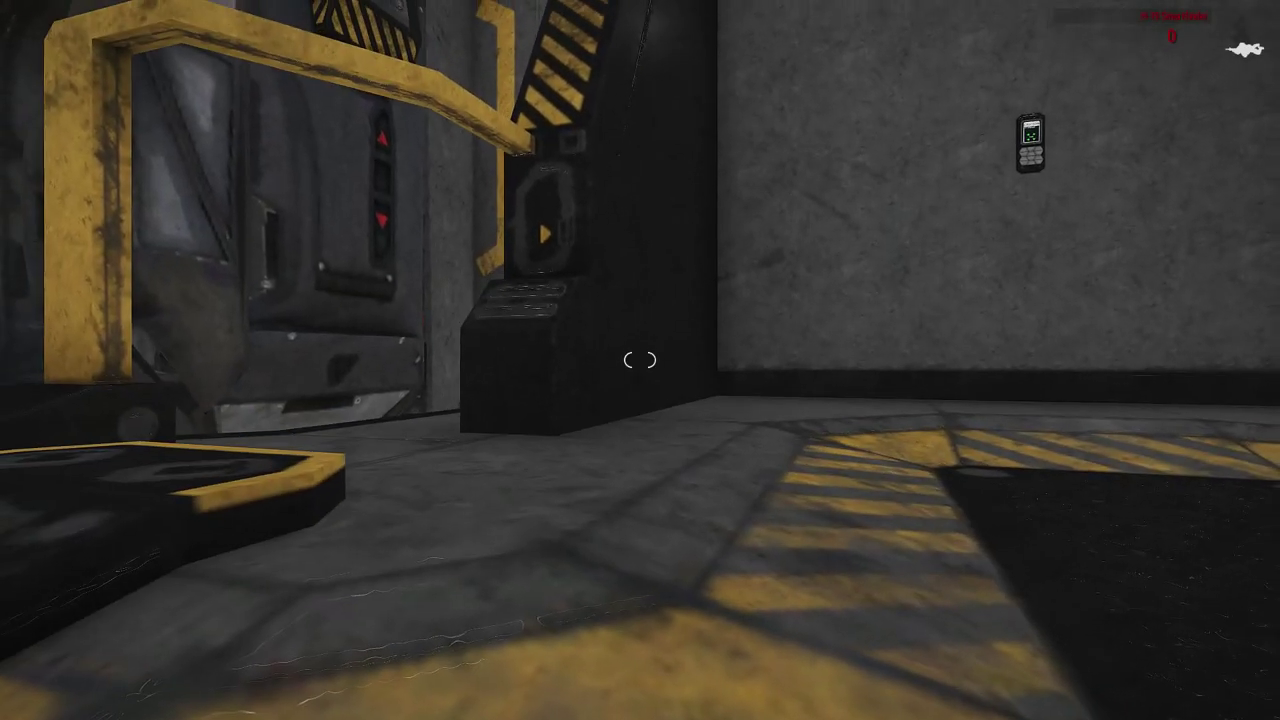
Stand up inside the corvette, move through the HEV bay and use the open action on its door.
key(x)
key(s)
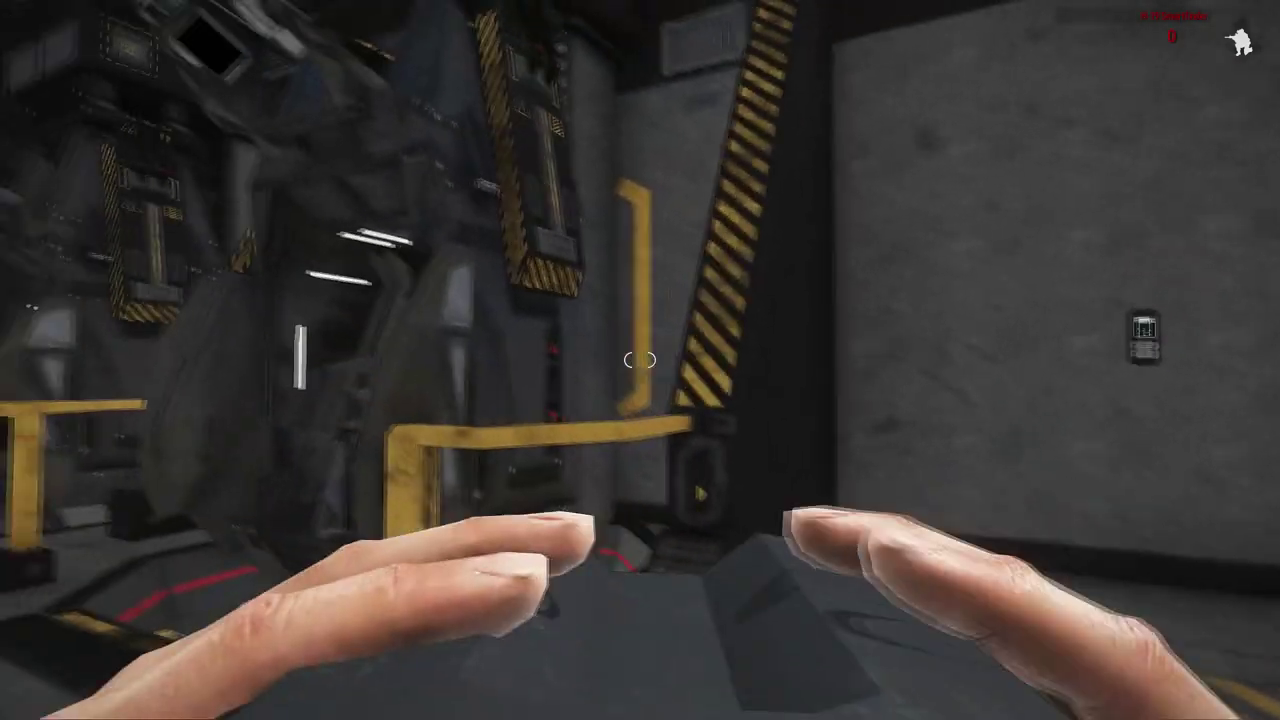
key(w)
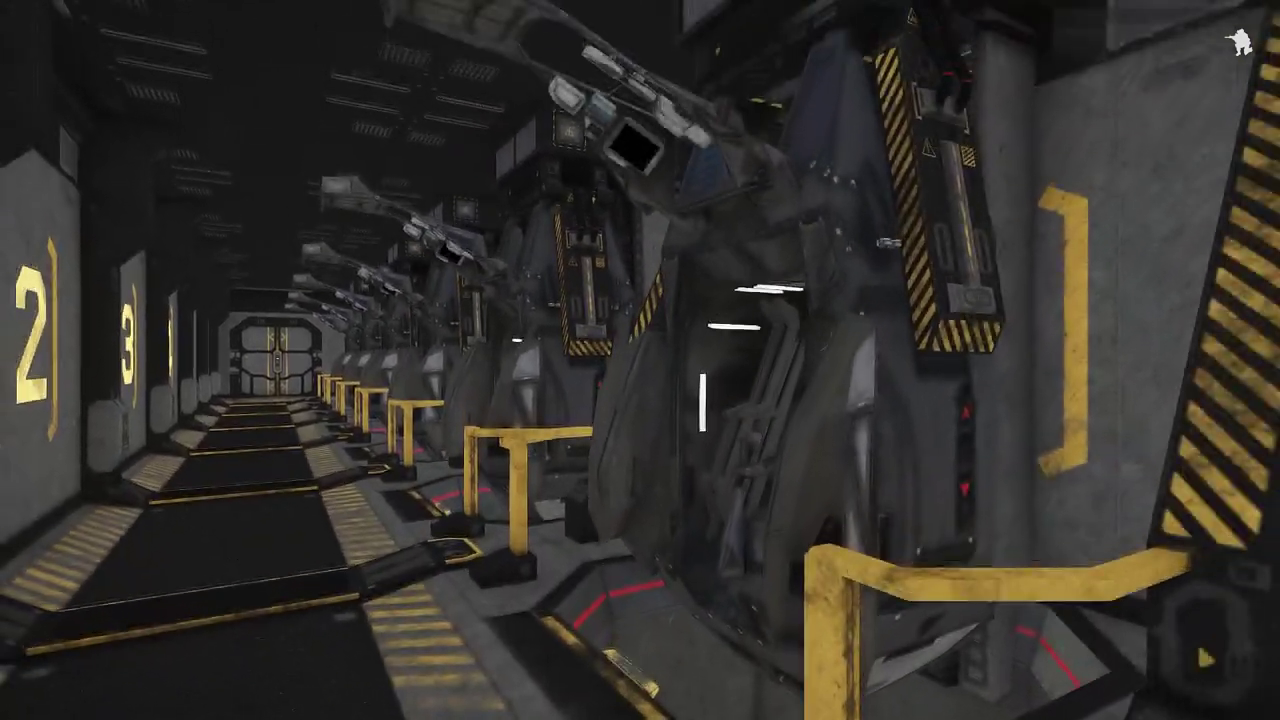
key(x)
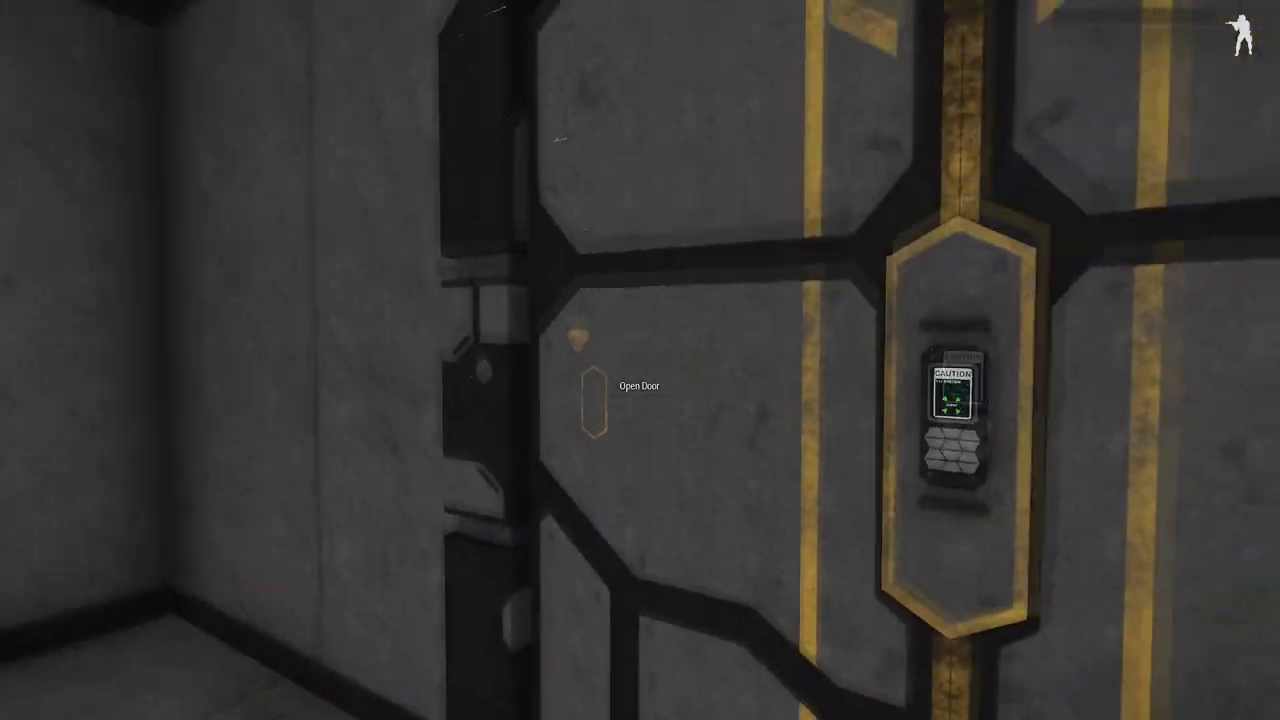
scroll(640, 360, down, 1)
middle_click(640, 360)
key(w)
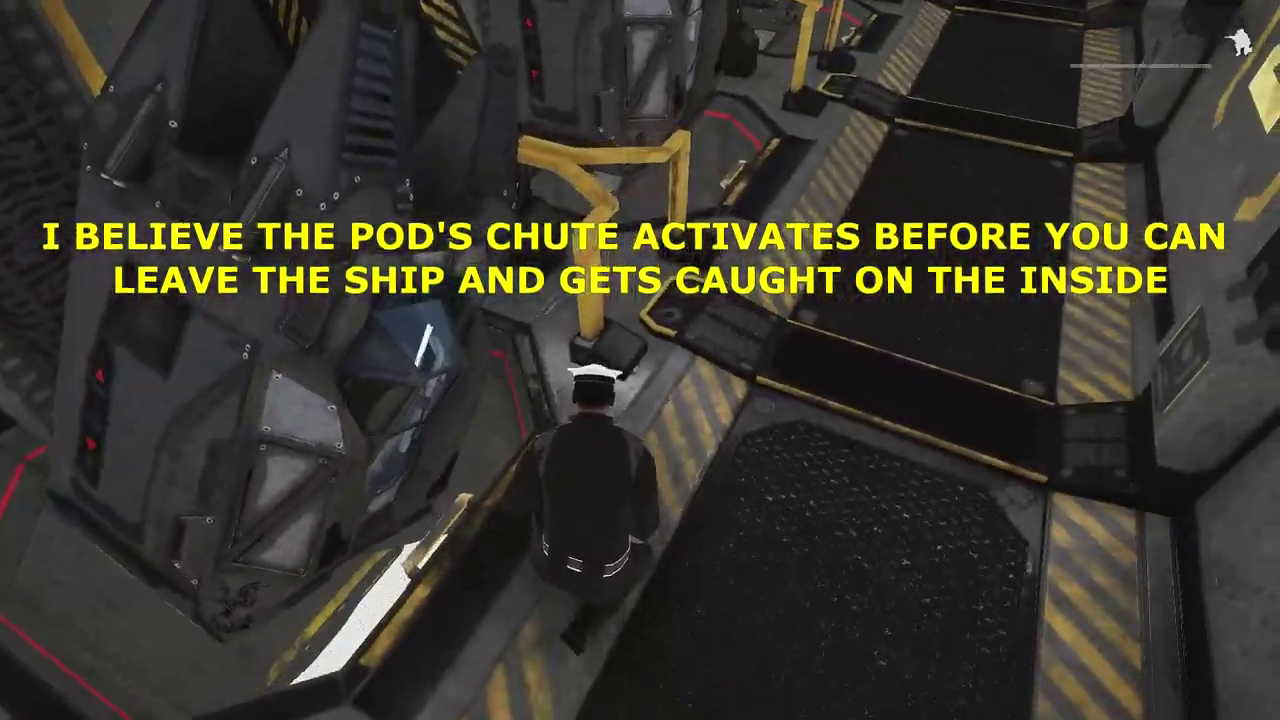
Walk along the HEV bay and examine the tilted pod with its caught parachute among the docked pods.
key(d)
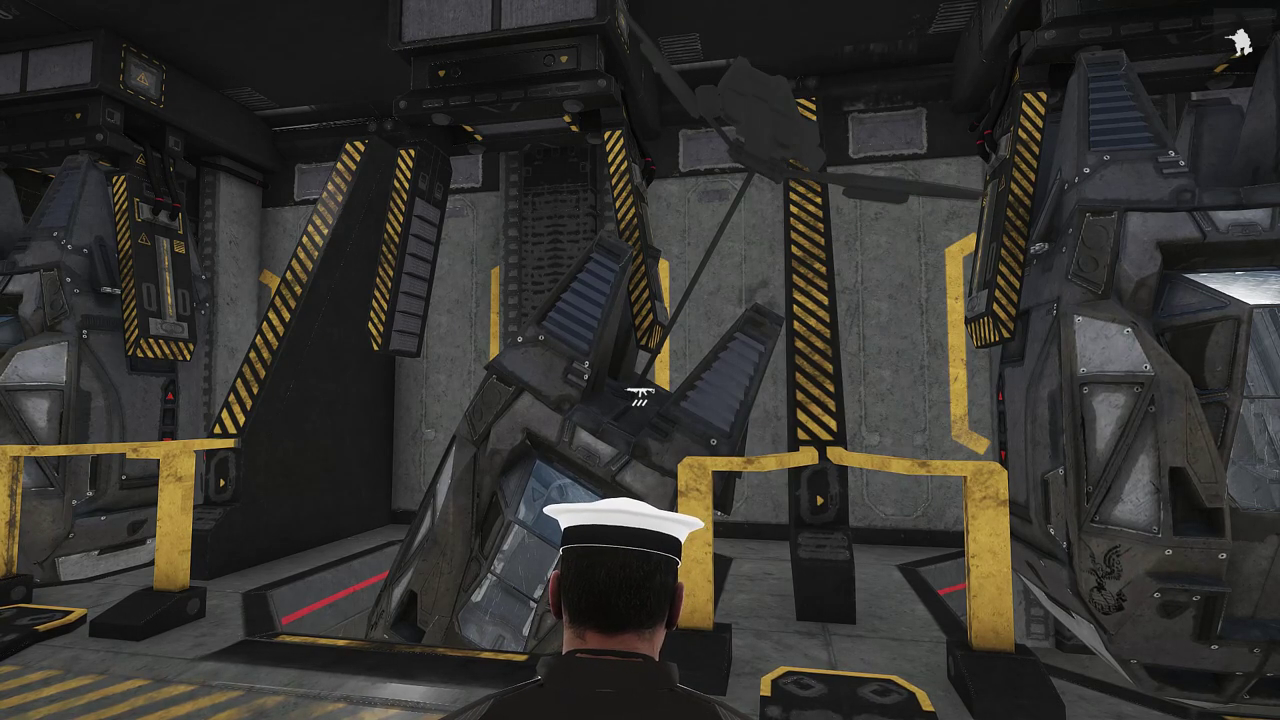
key(d)
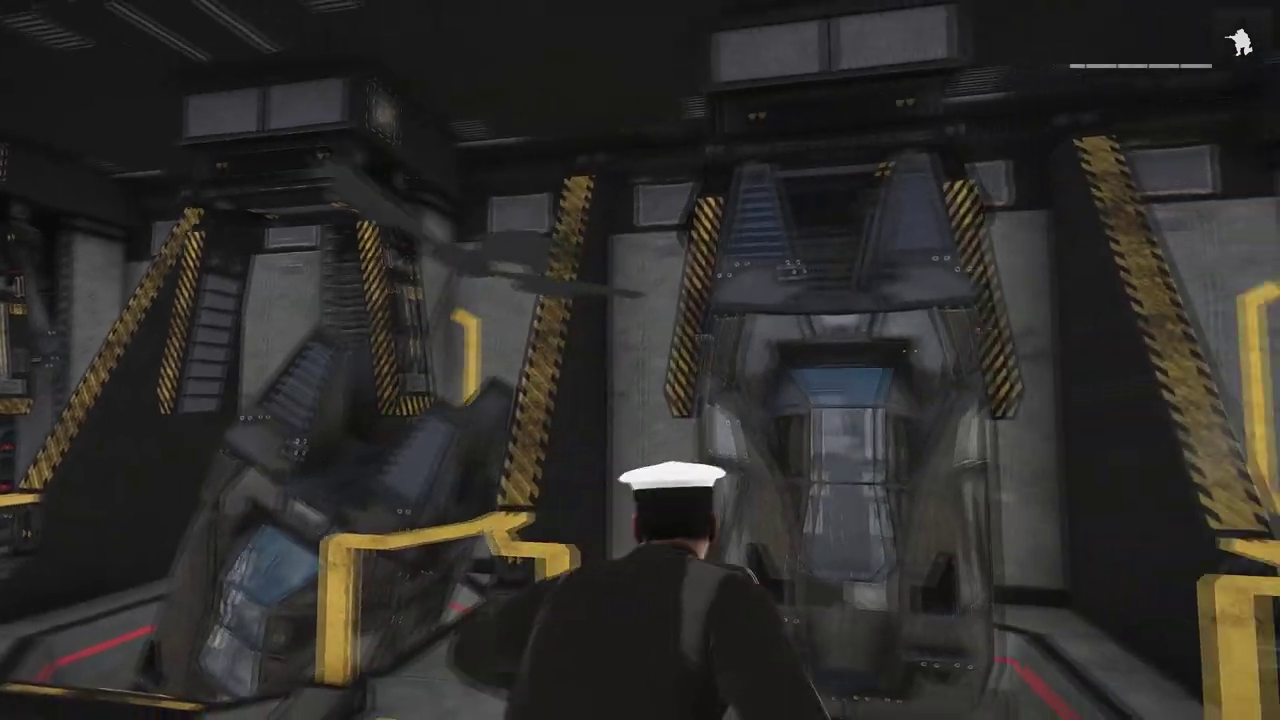
key(w)
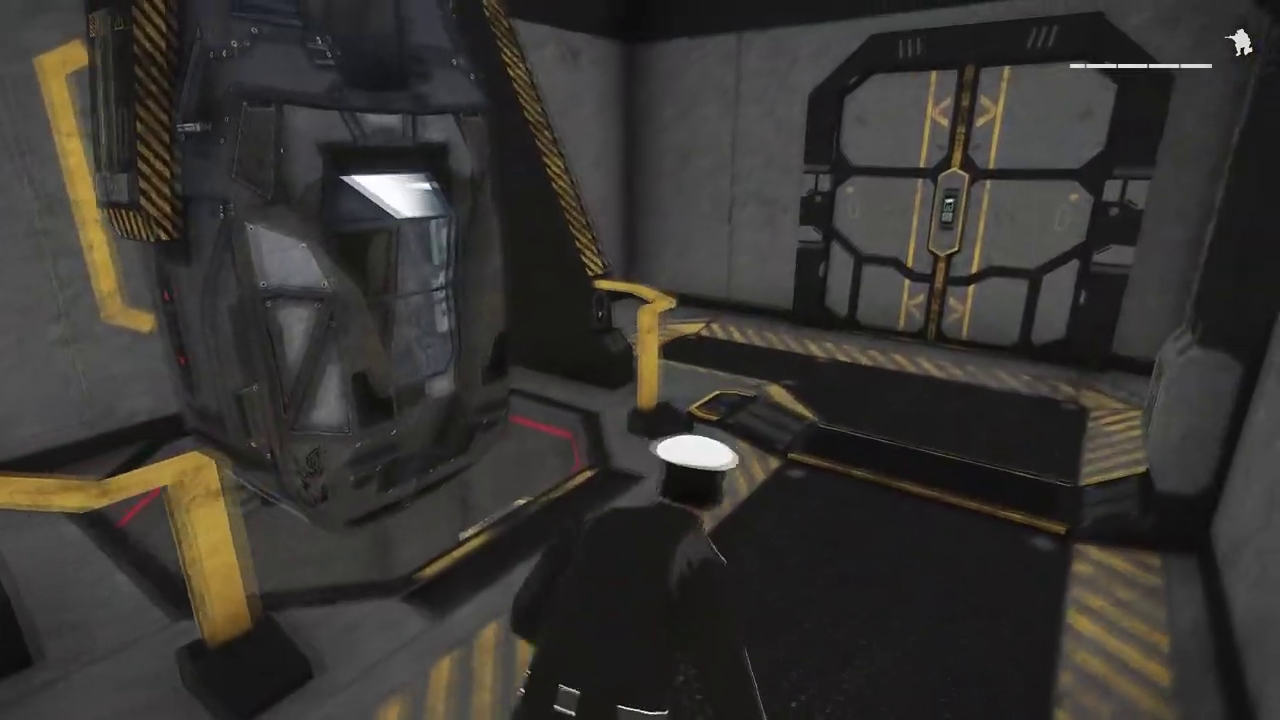
key(w)
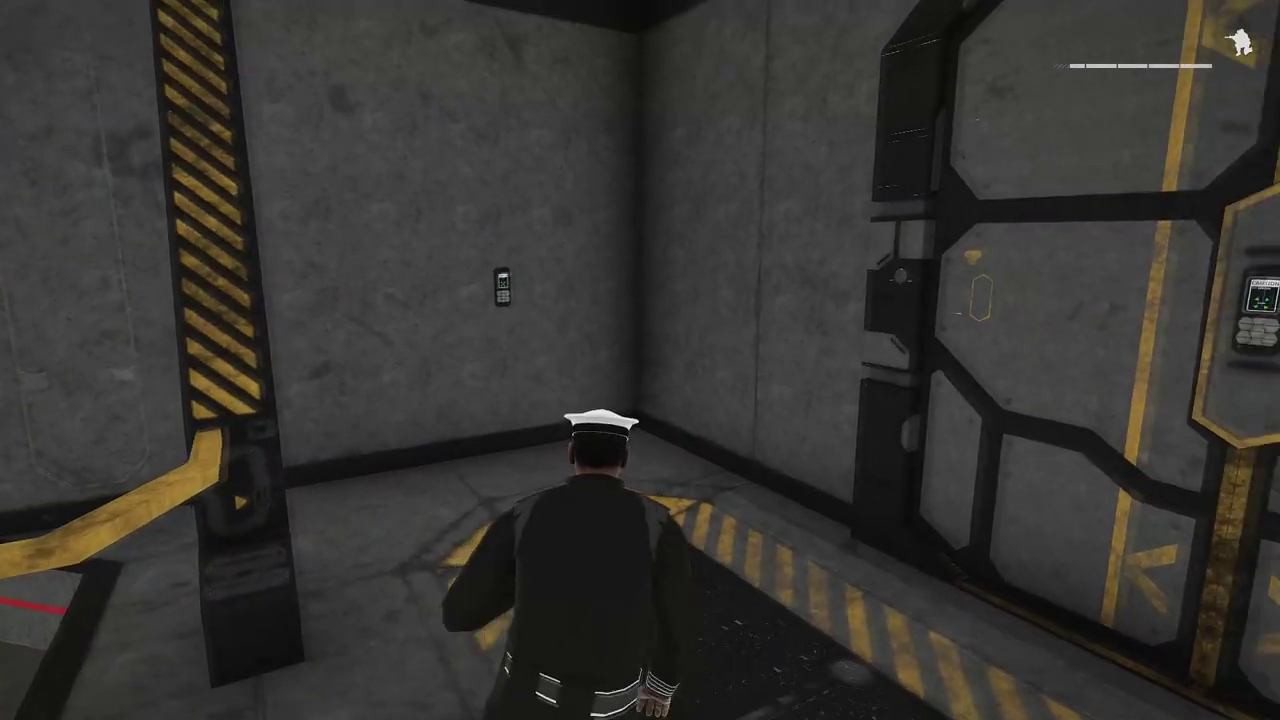
key(w)
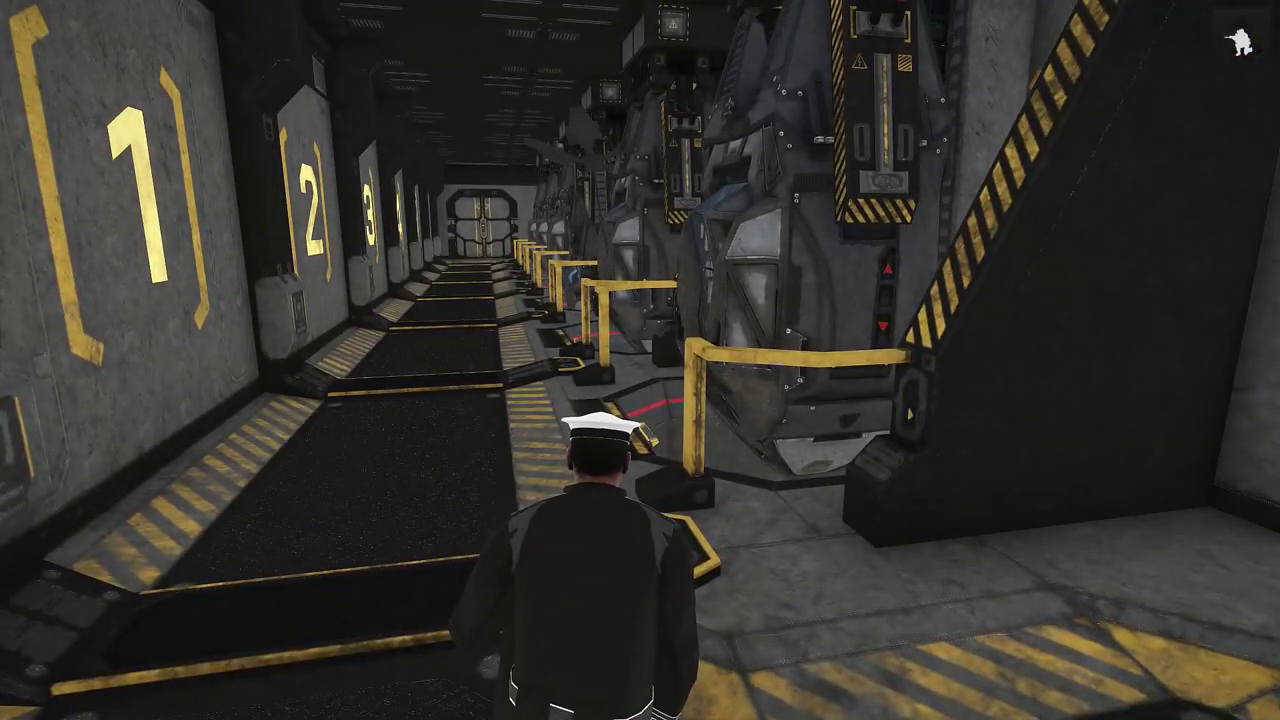
key(a)
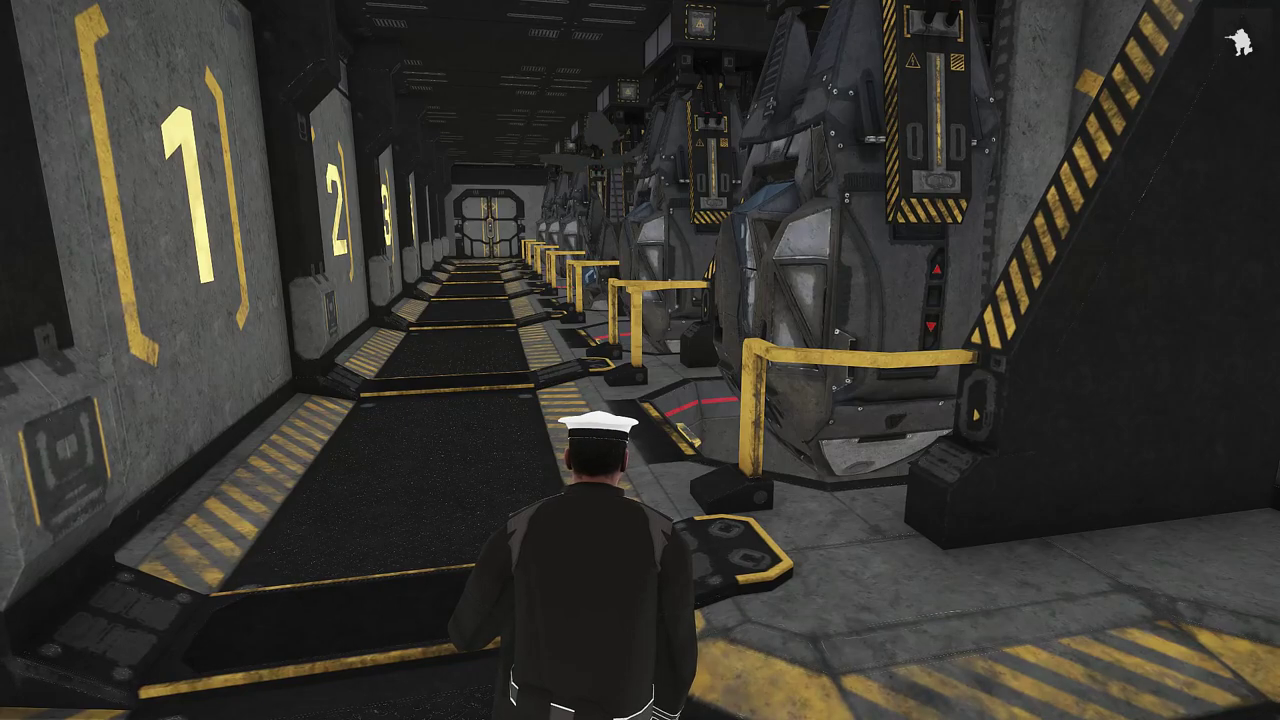
key(w)
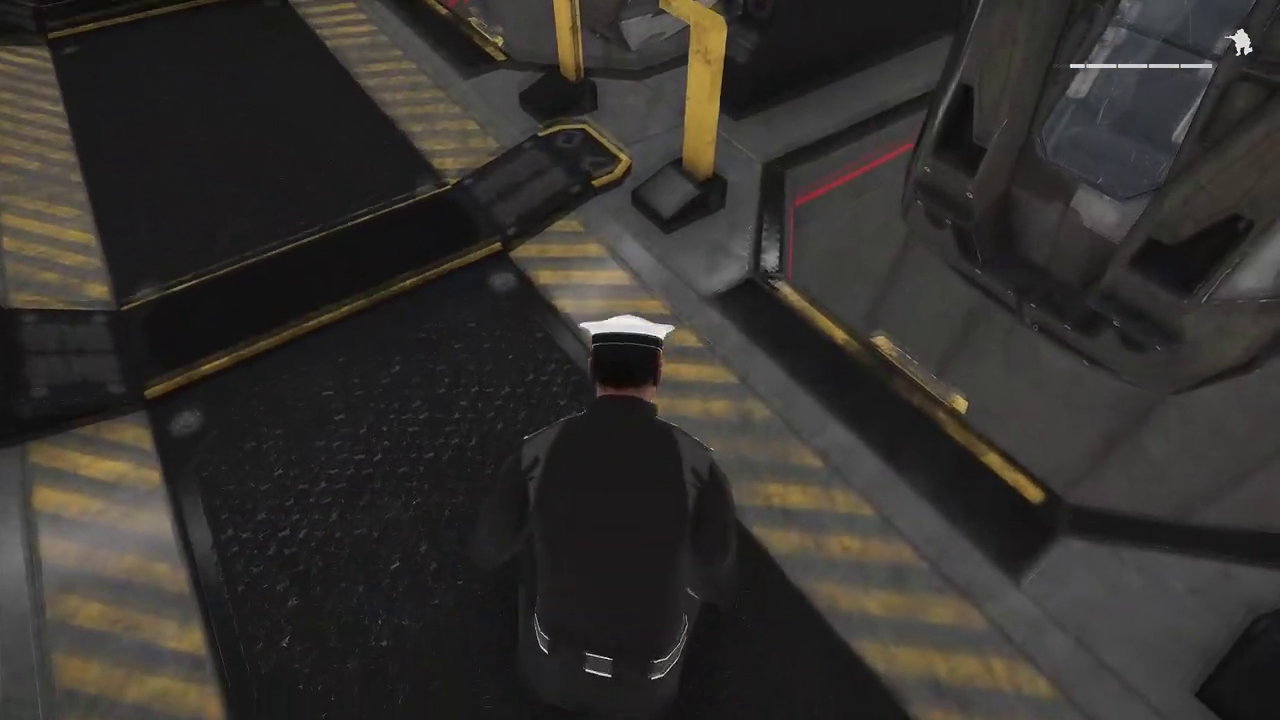
key(w)
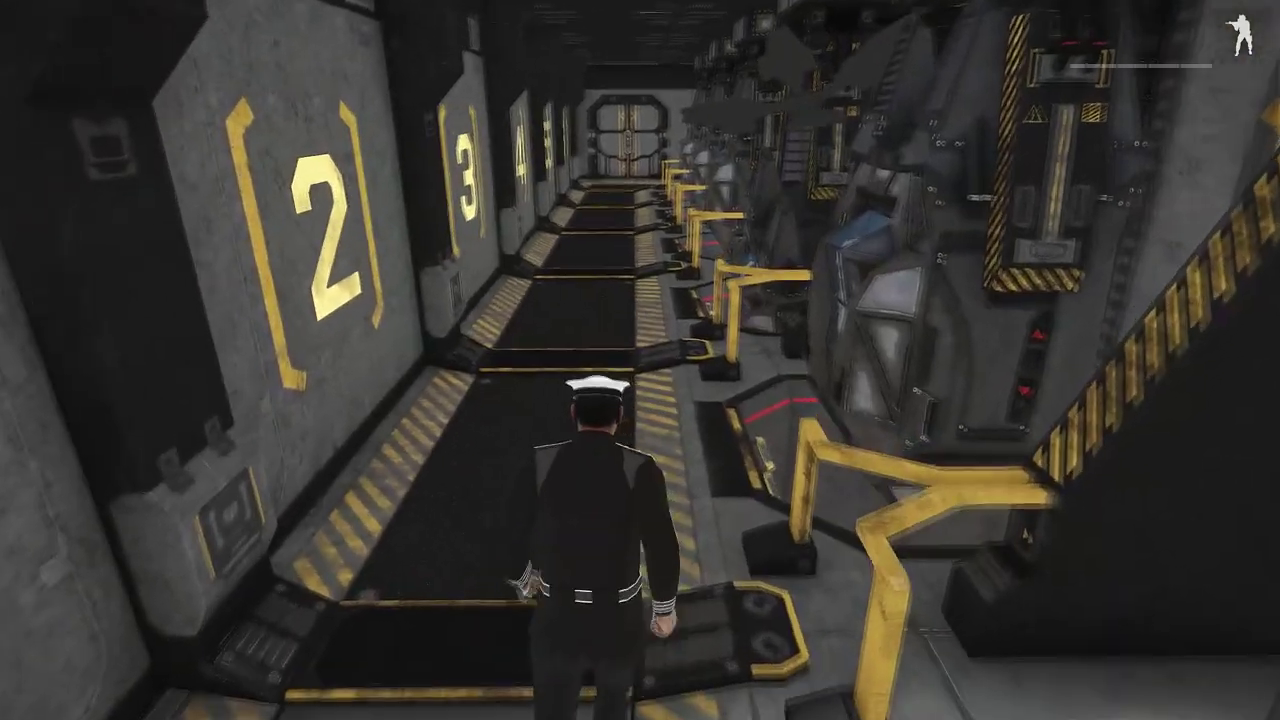
key(w)
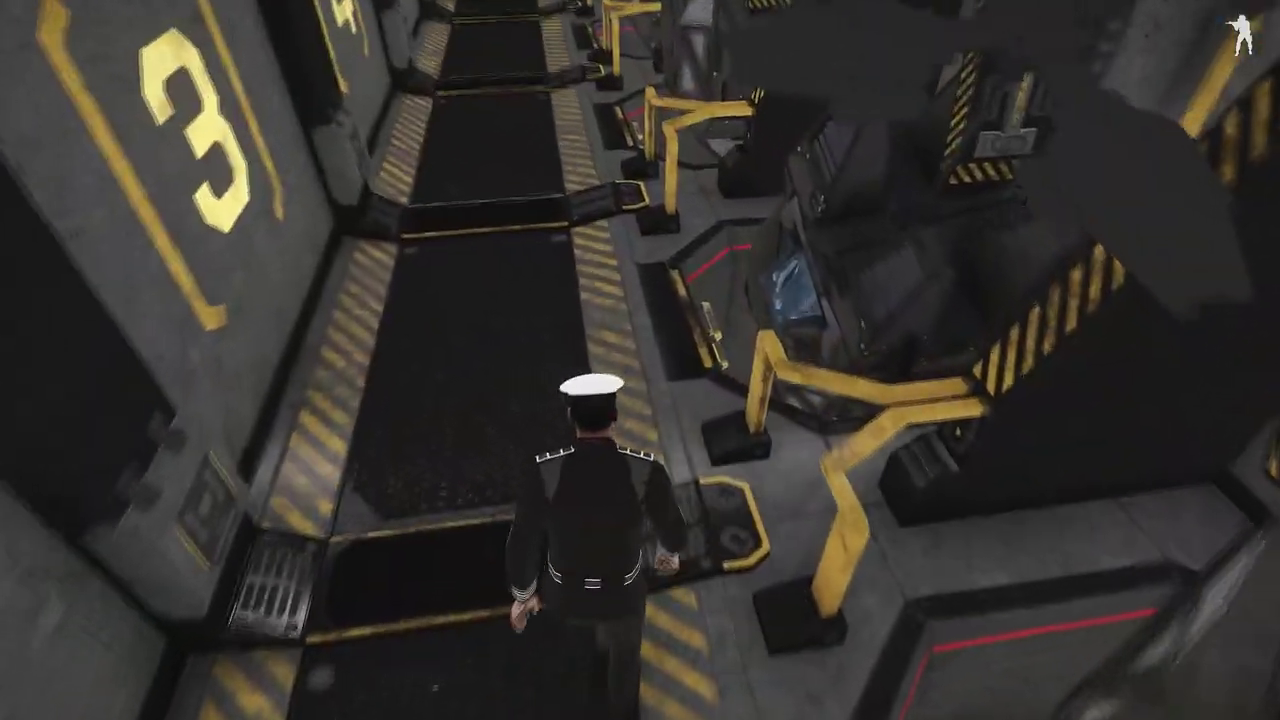
key(w)
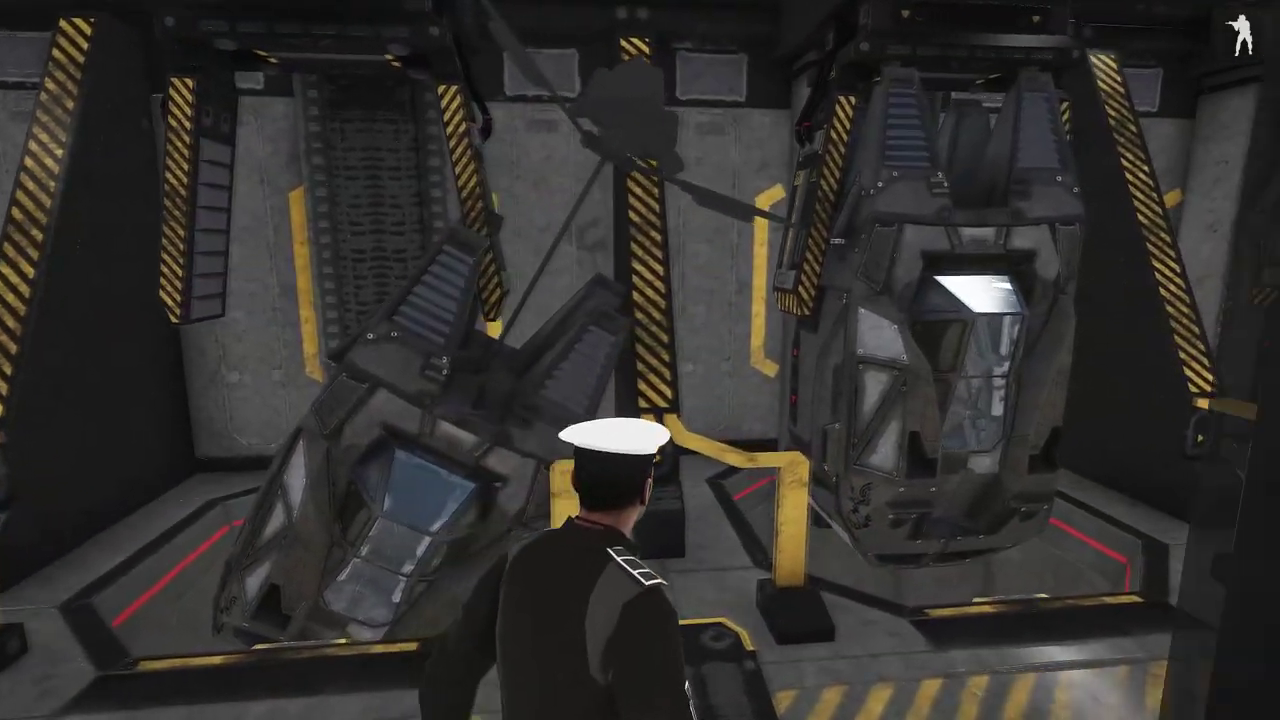
Approach the HEV at the end of the bay, bring up its boarding actions and examine the nearby wall keypad.
key(d)
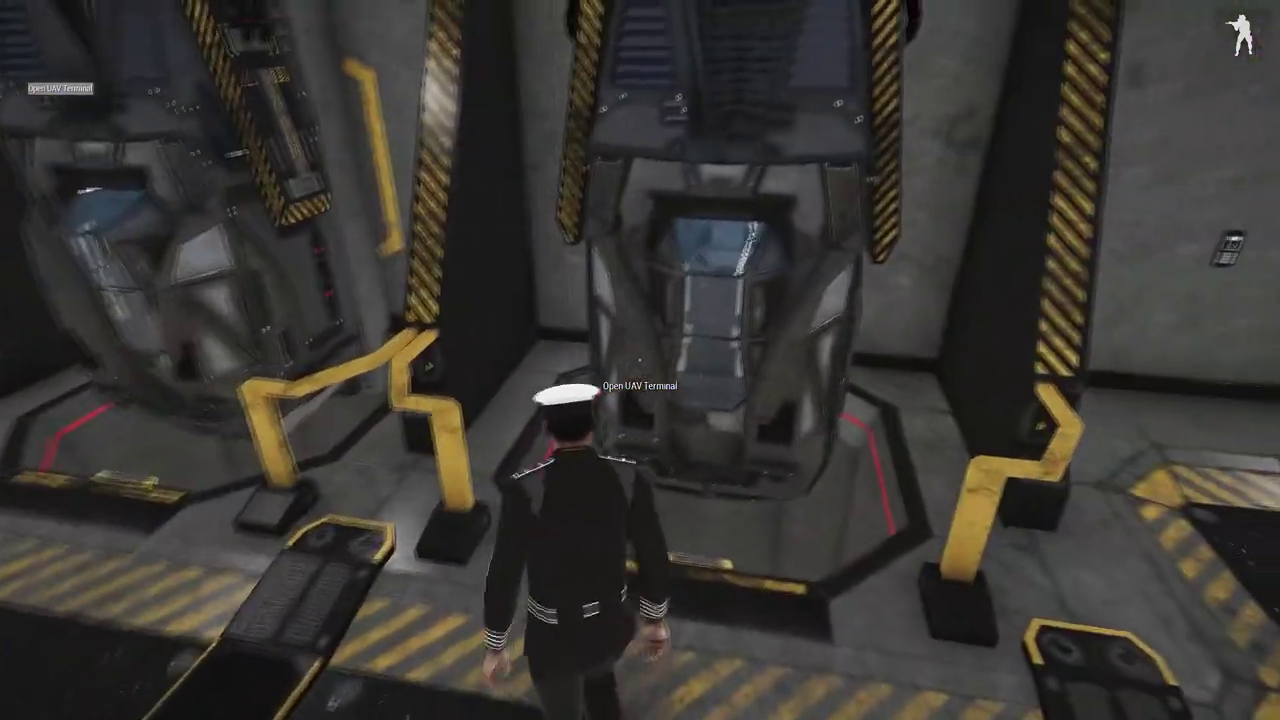
scroll(640, 392, down, 2)
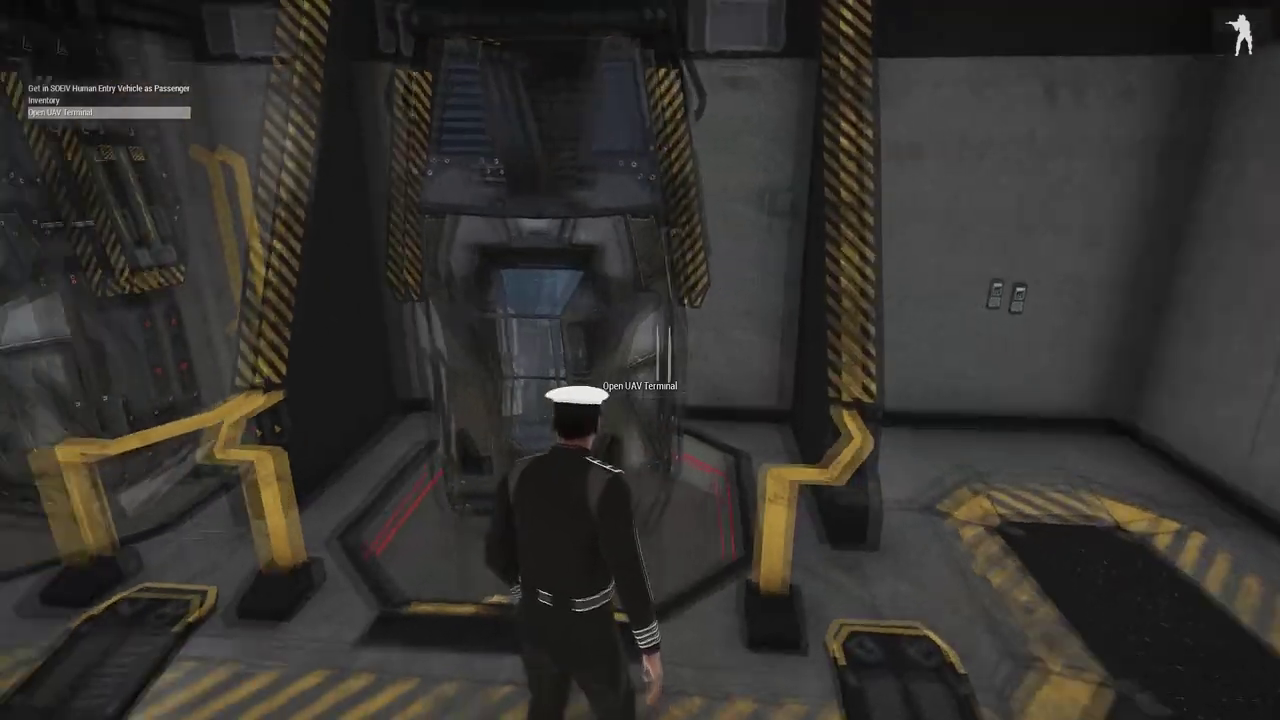
key(w)
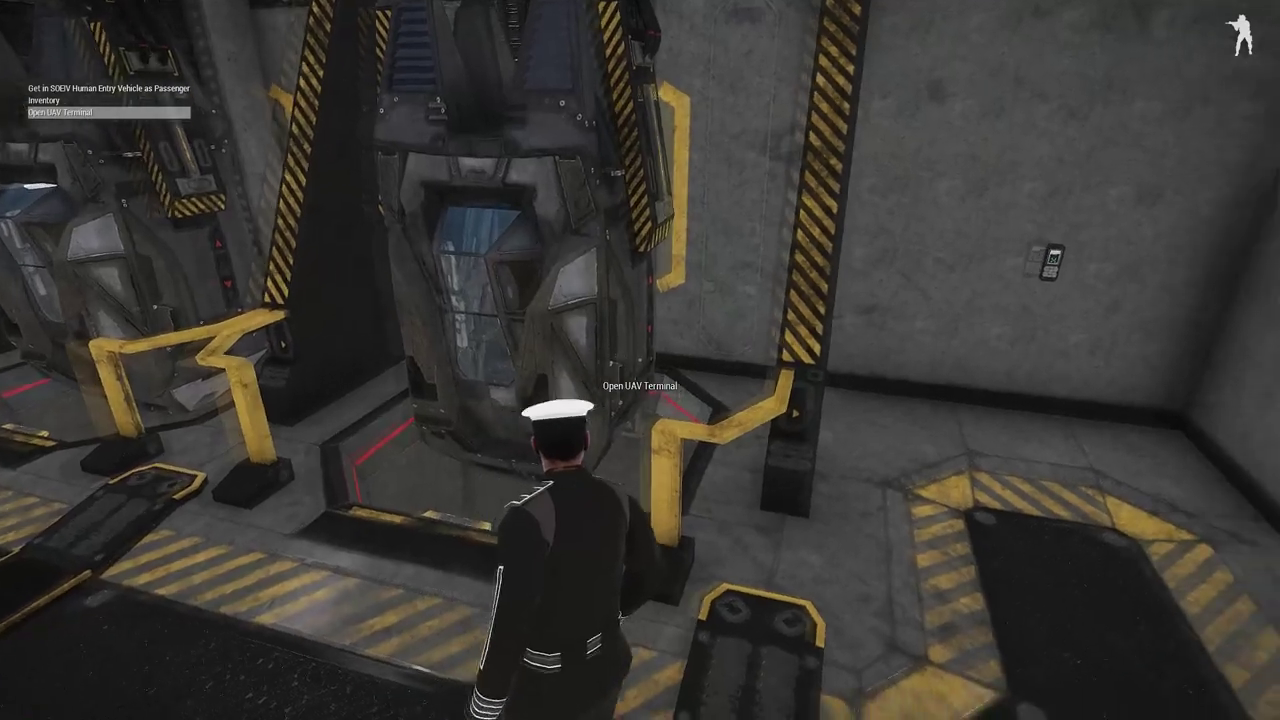
key(w)
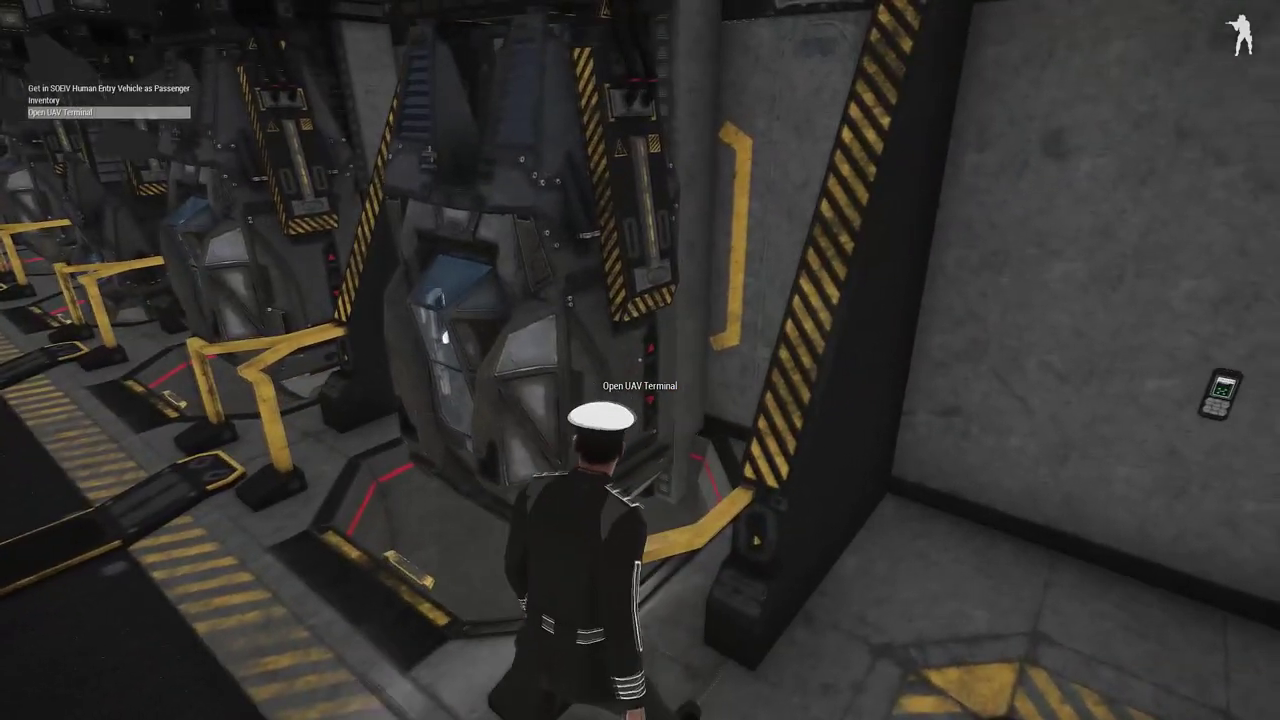
key(w)
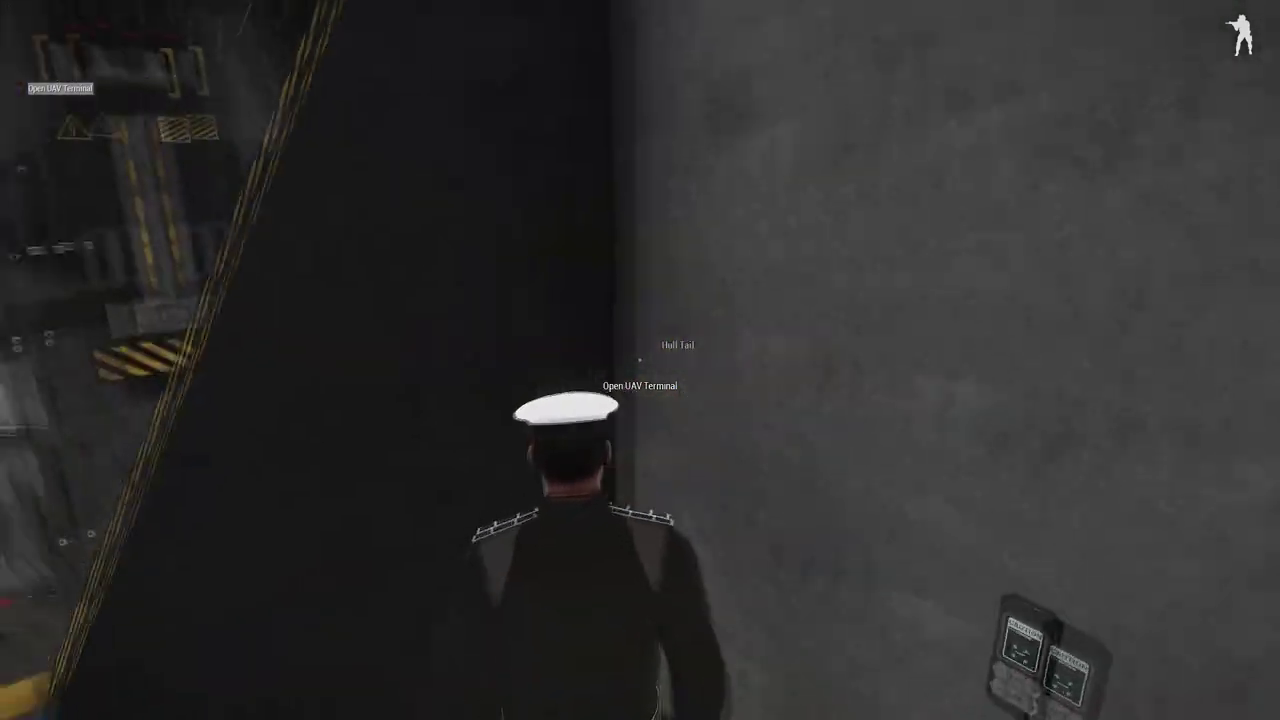
key(w)
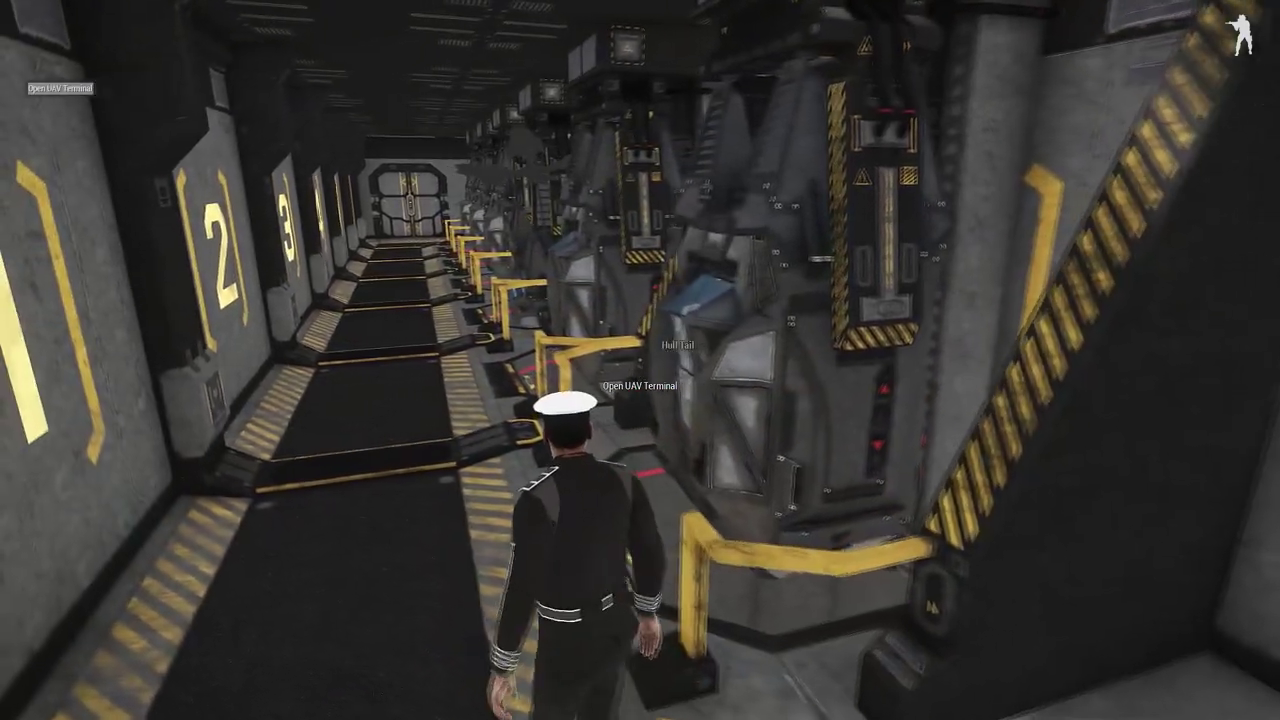
Approach the AR-2 Darter parked beside the green aircraft and open the UAV terminal.
key(w)
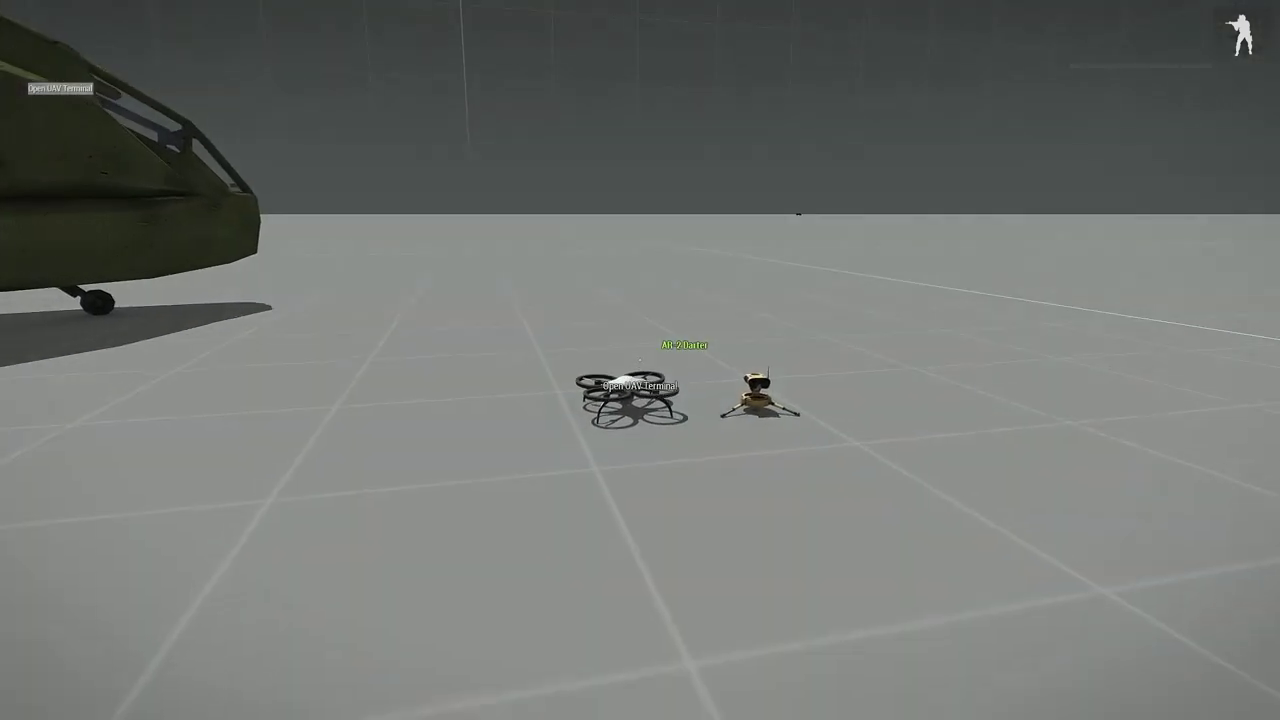
key(w)
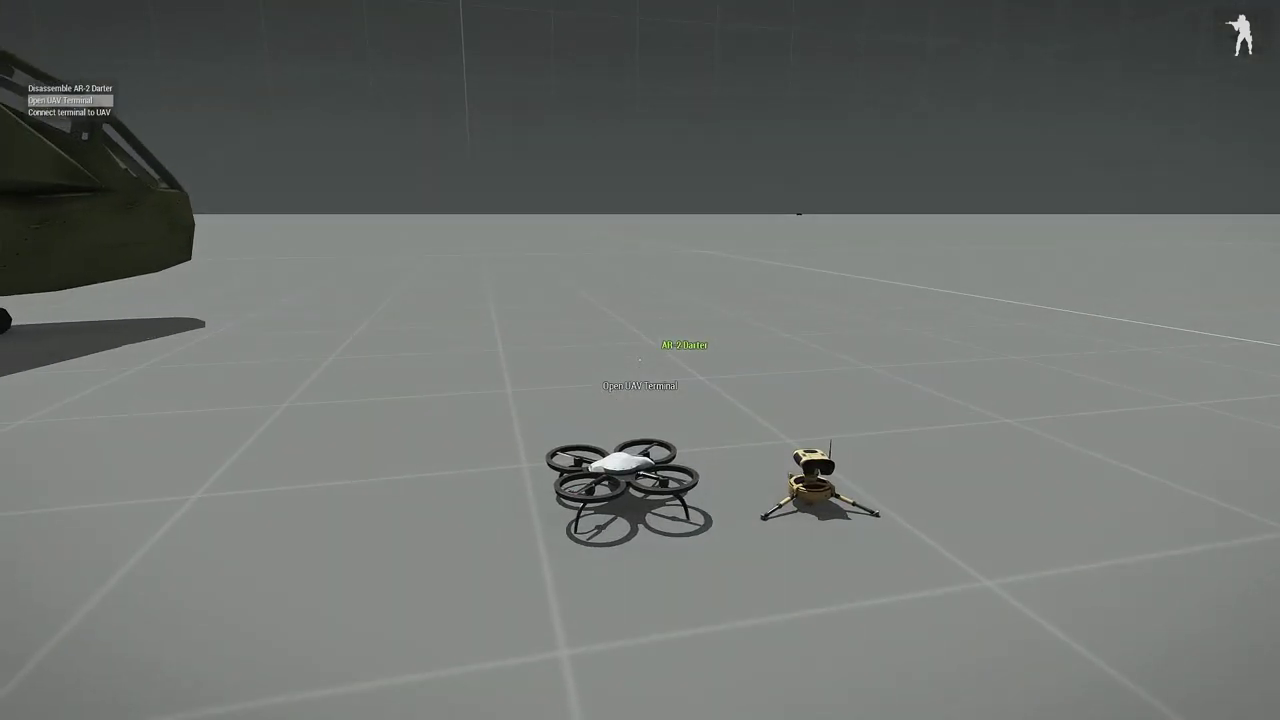
middle_click(640, 360)
Browse the available AVs and take gunner control of Alpha 1-4, the M910 Point Defense Gun (inverted).
click(181, 66)
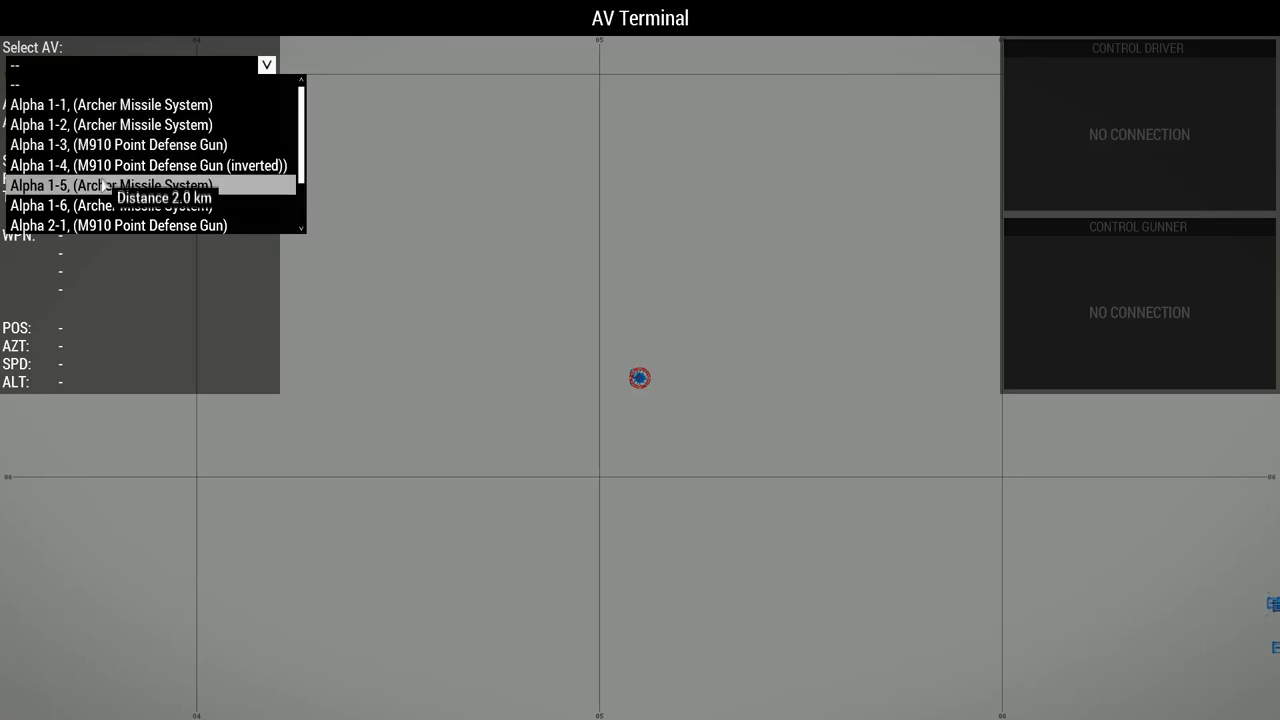
scroll(115, 187, down, 2)
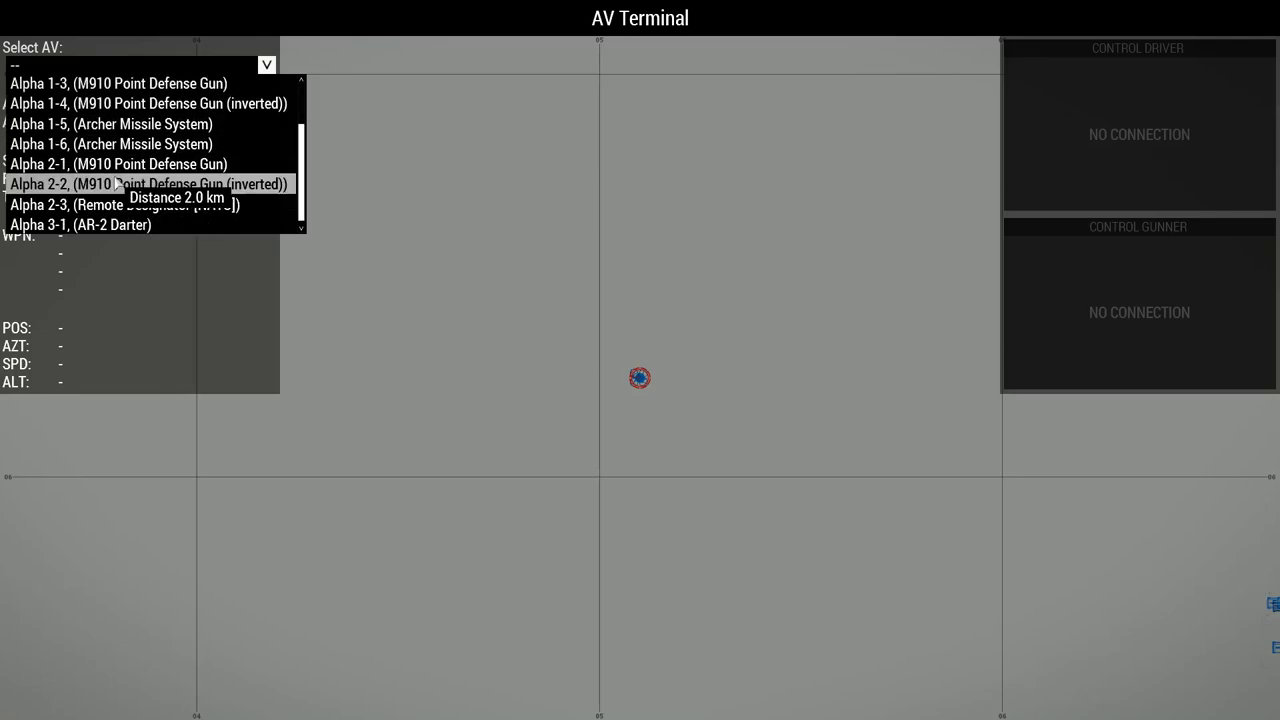
scroll(114, 184, up, 2)
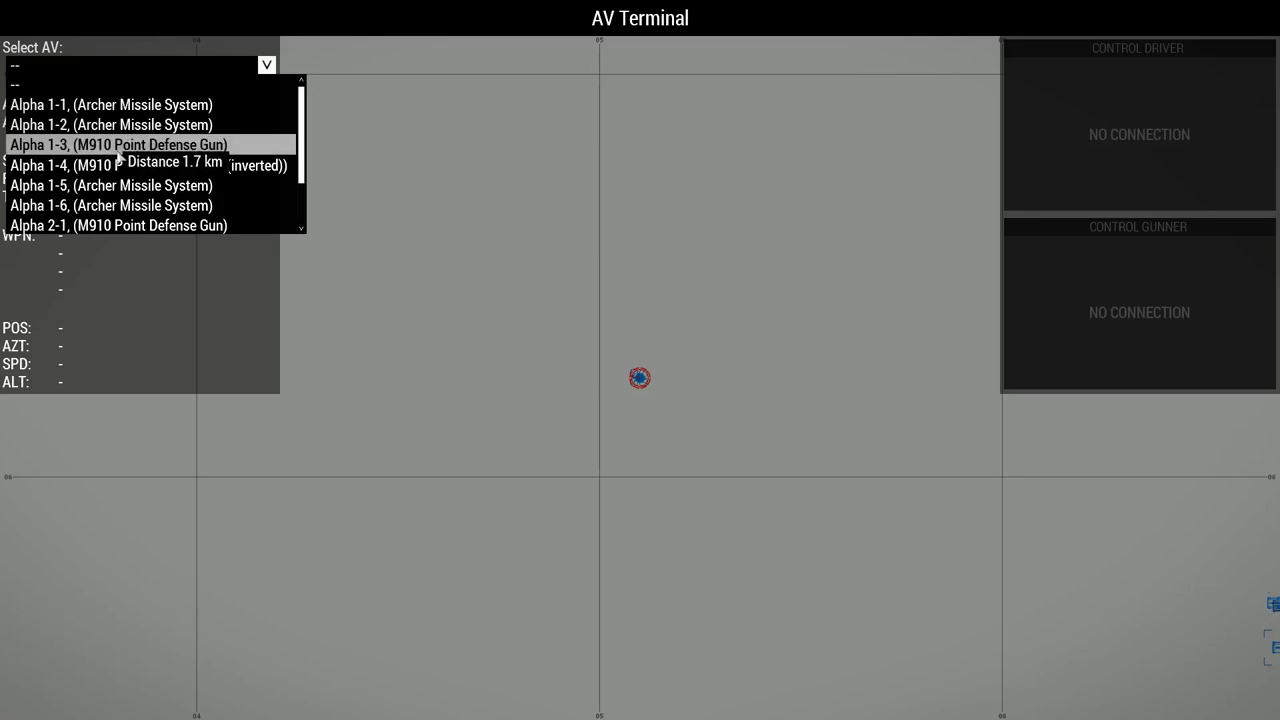
click(120, 165)
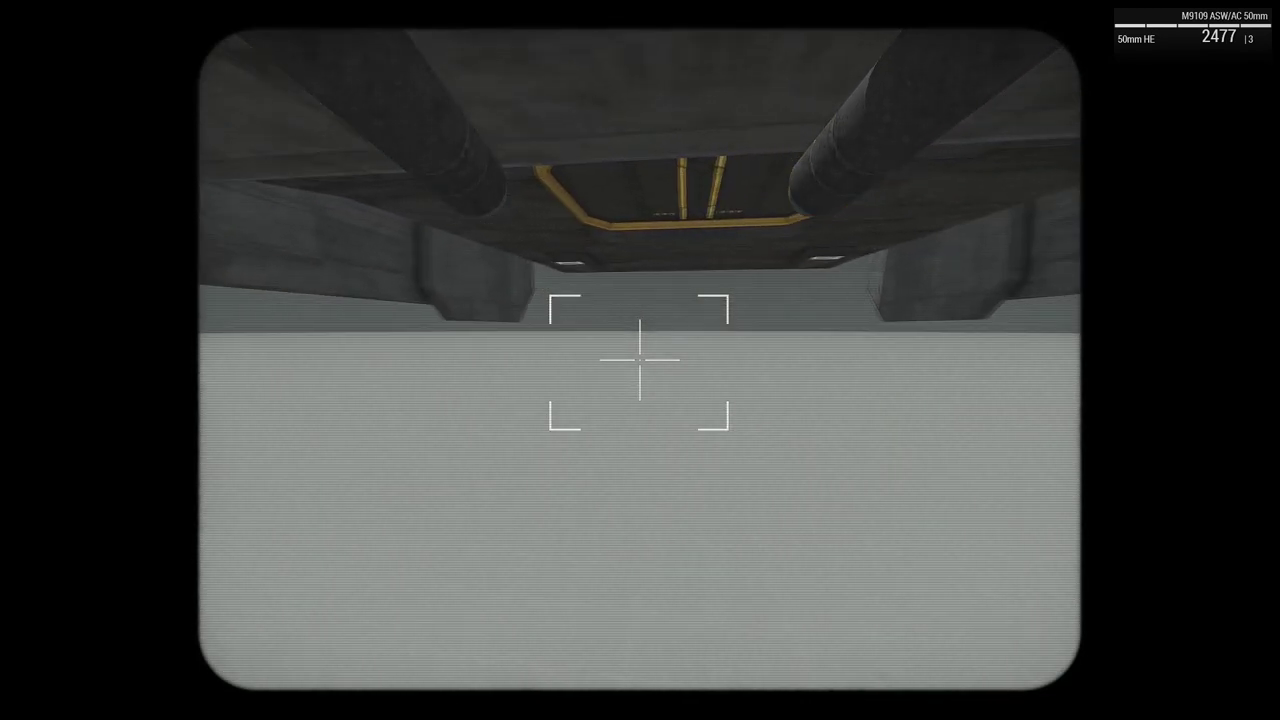
Release the inverted point defense gun's controls and close the AV terminal.
scroll(640, 360, down, 1)
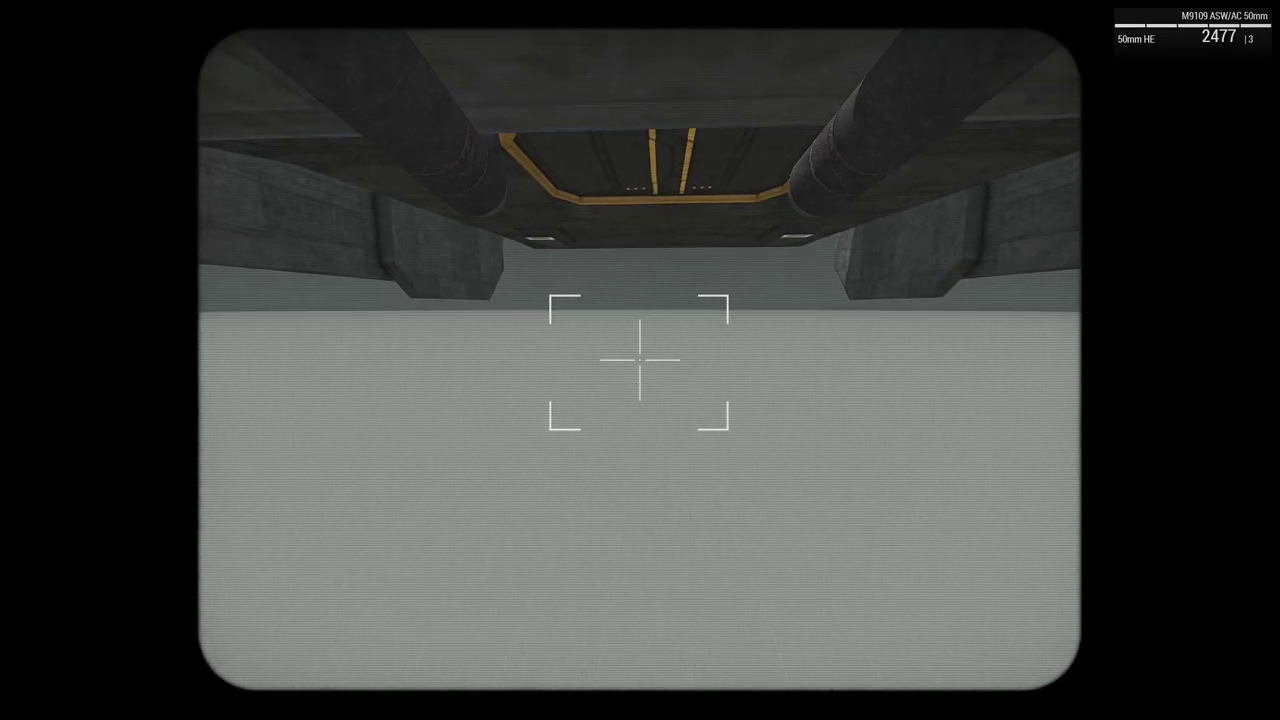
key(Escape)
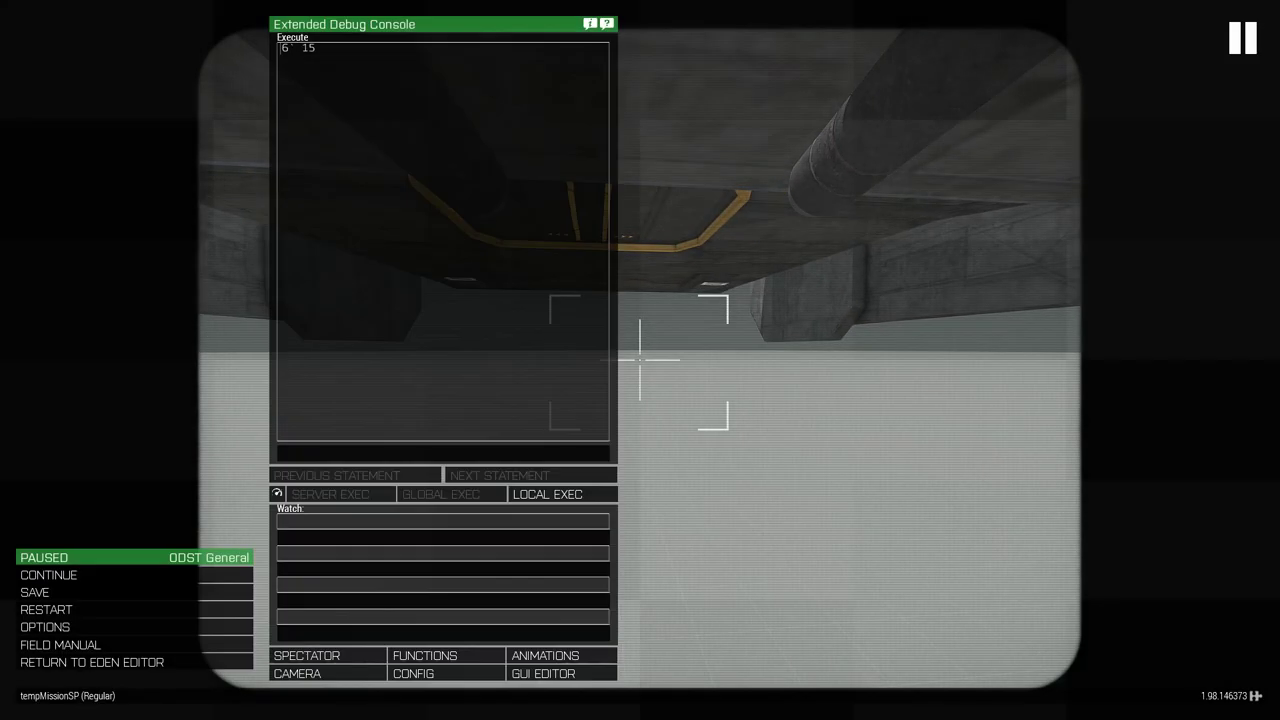
key(Escape)
scroll(640, 360, down, 1)
key(space)
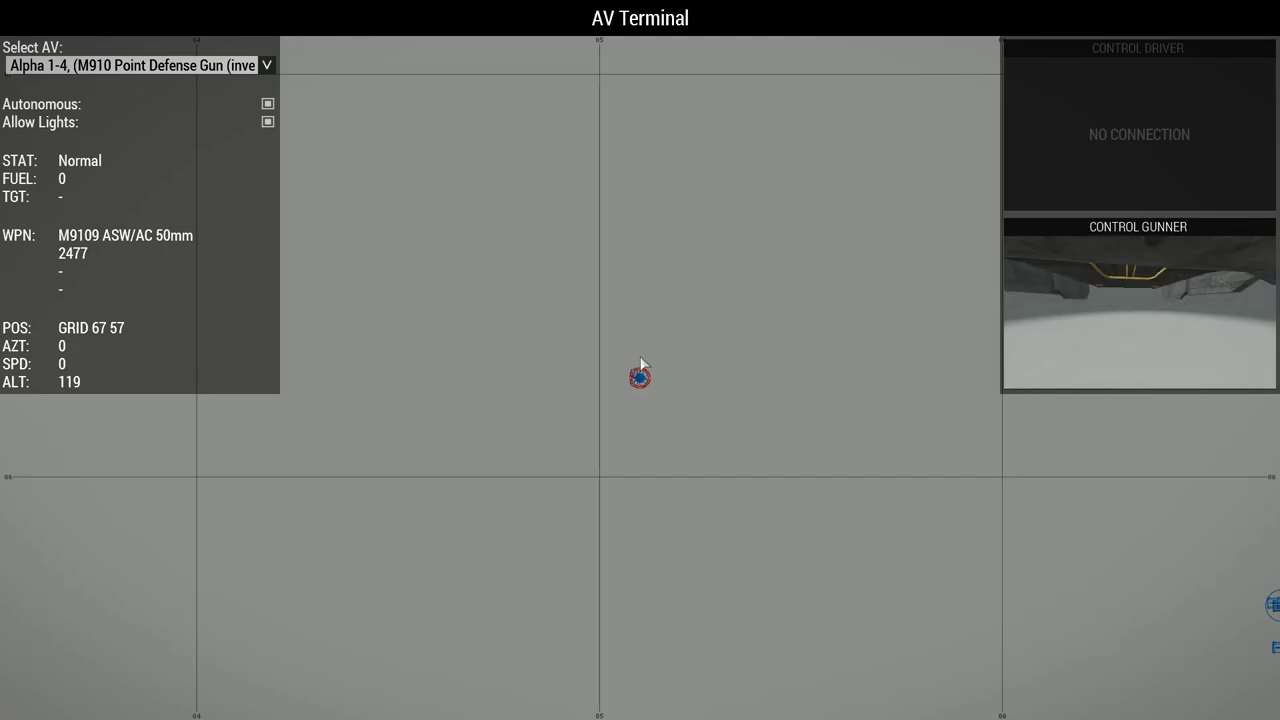
key(Escape)
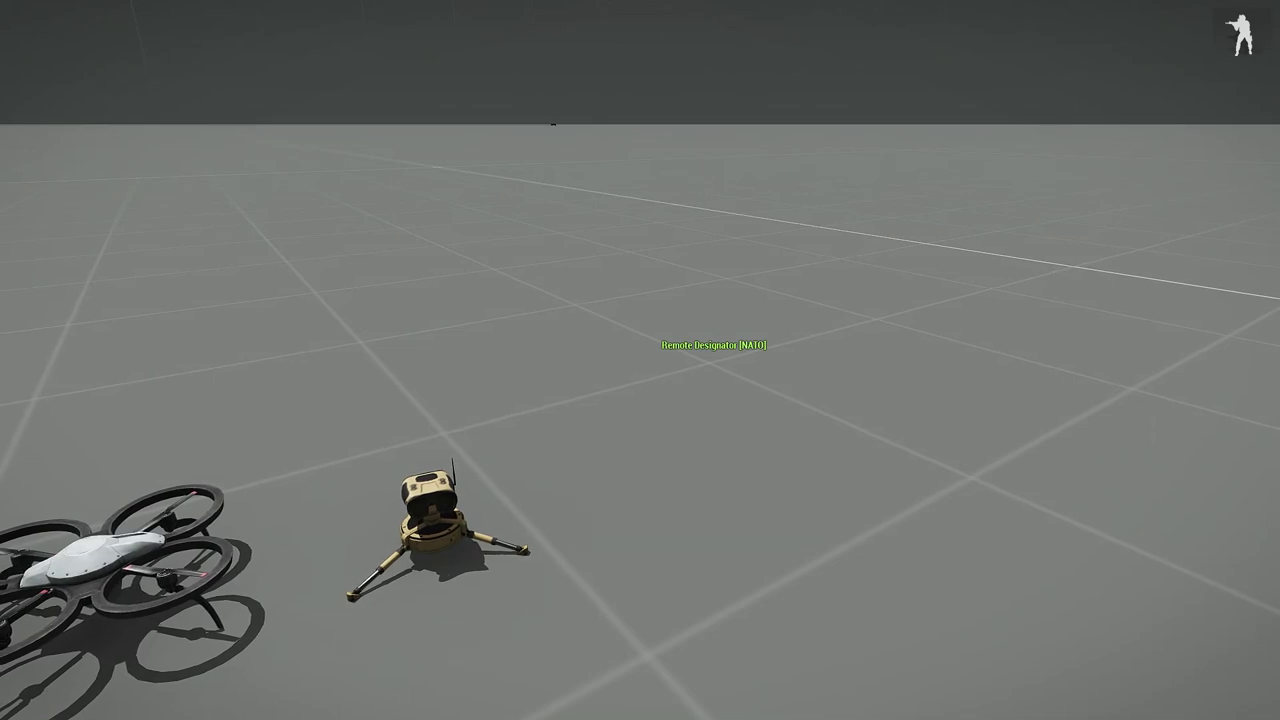
Connect the terminal to the Remote Designator [NATO] and take its turret controls.
scroll(640, 360, down, 1)
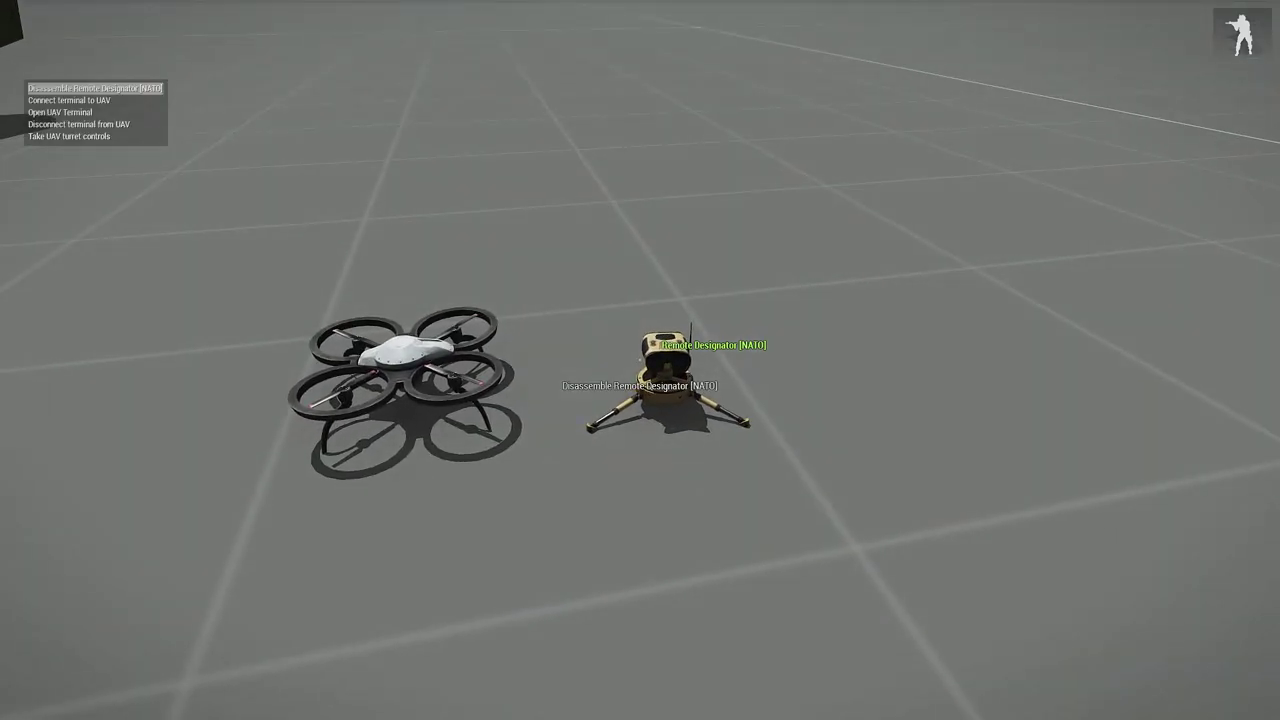
scroll(640, 360, down, 2)
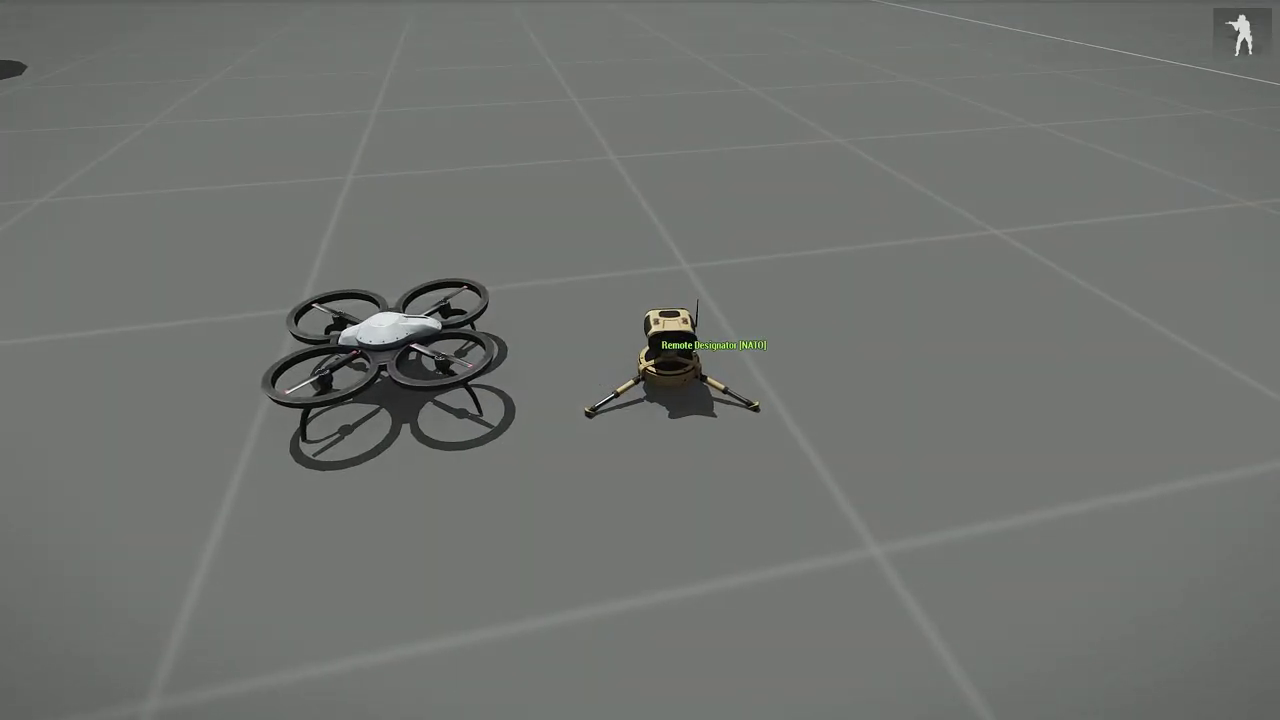
scroll(640, 360, down, 1)
scroll(640, 360, down, 1)
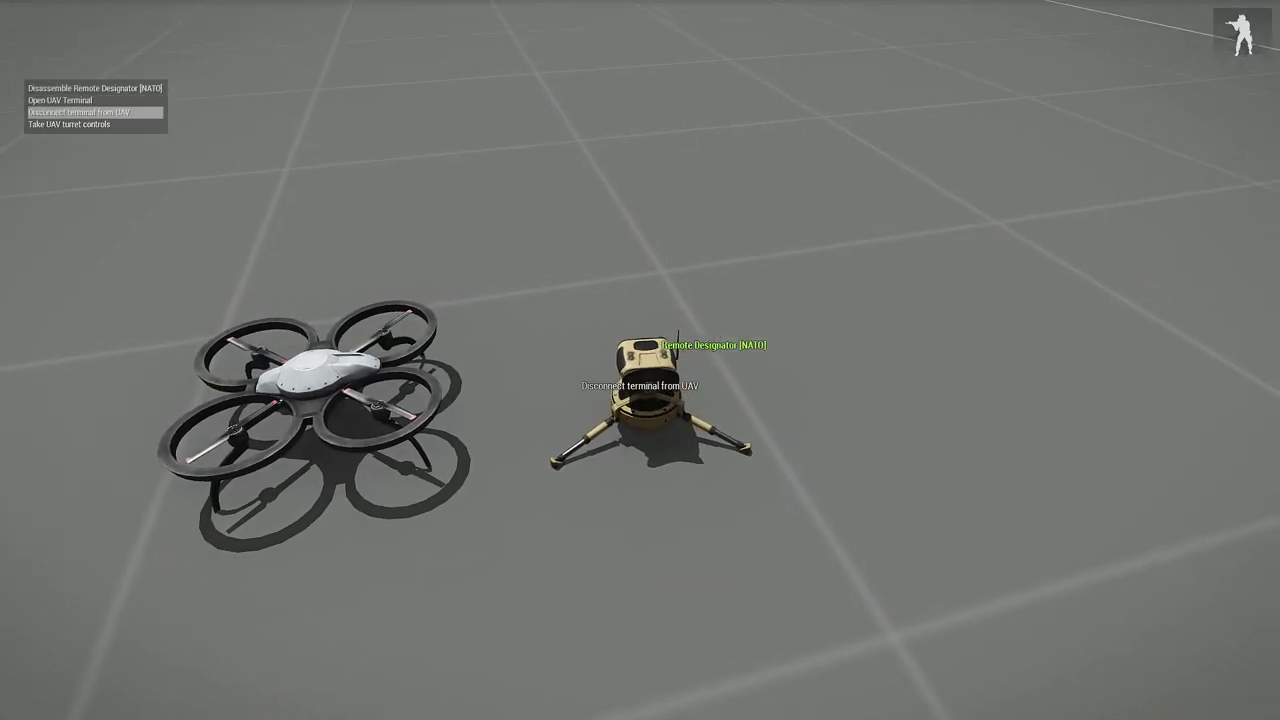
scroll(640, 360, down, 2)
middle_click(640, 360)
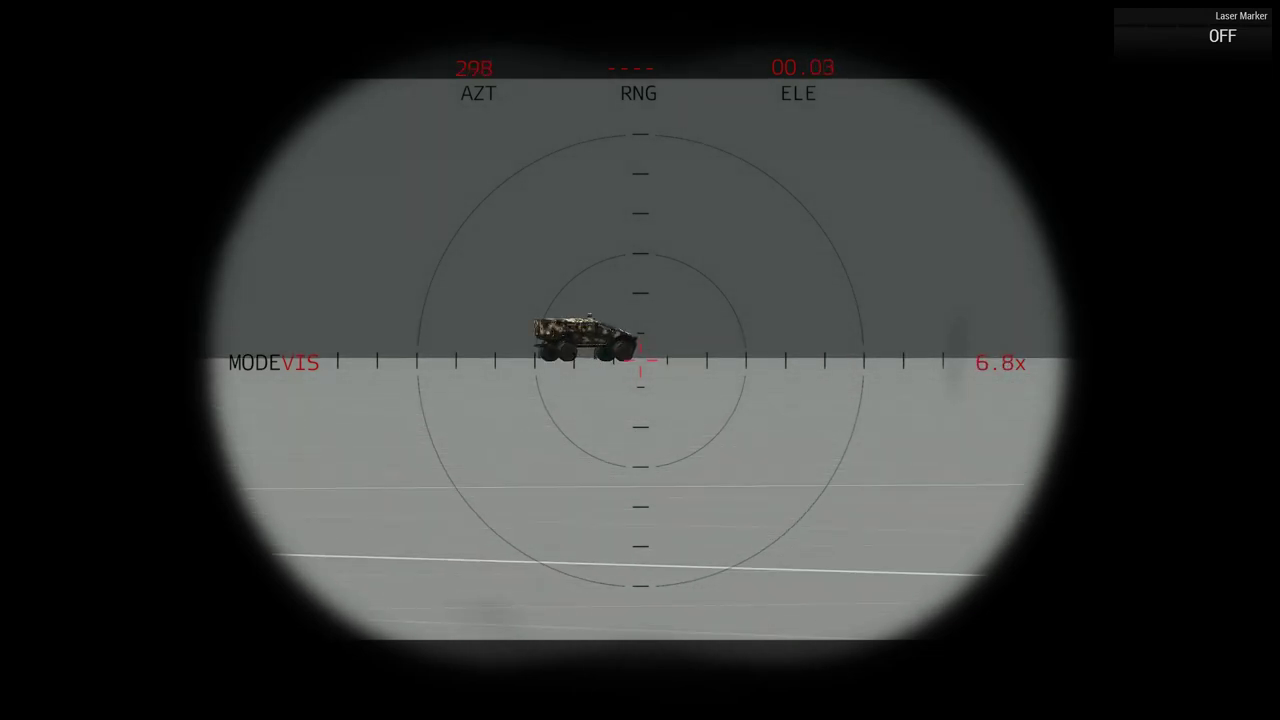
Zoom the designator to 20.0x, switch on the laser marker on the camouflaged vehicle and release the turret controls.
key(KP_Add)
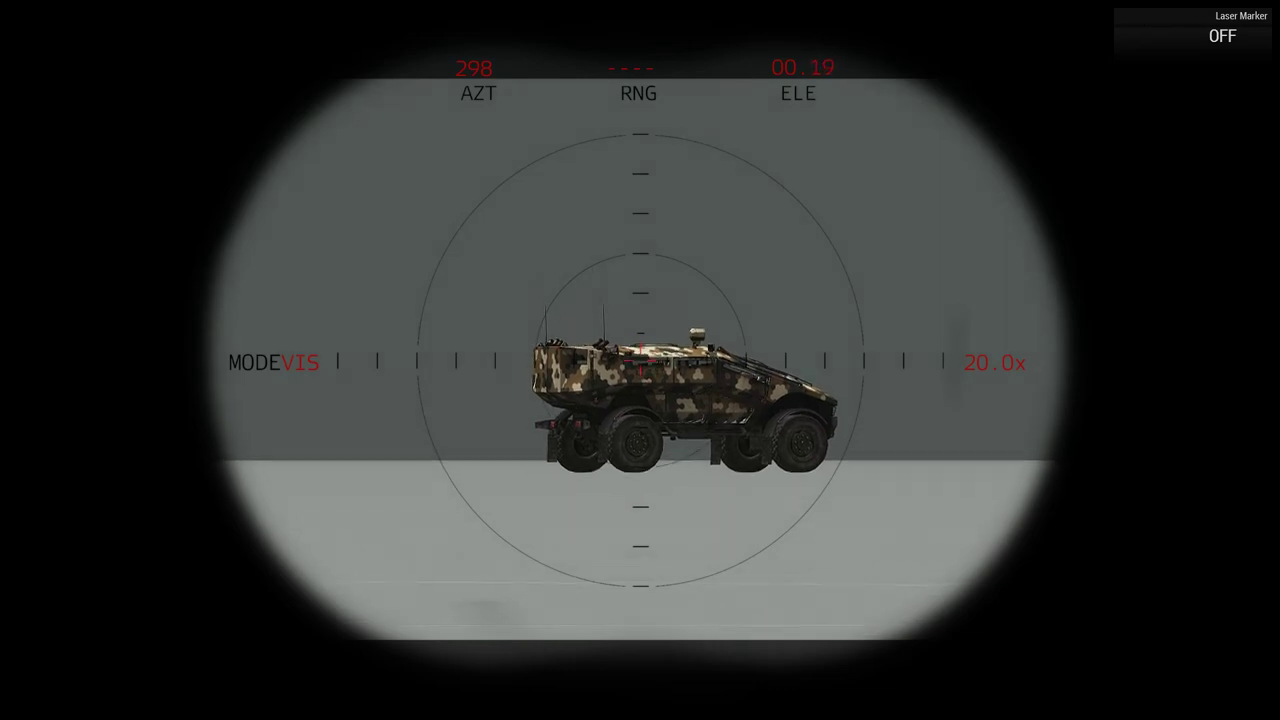
click(640, 360)
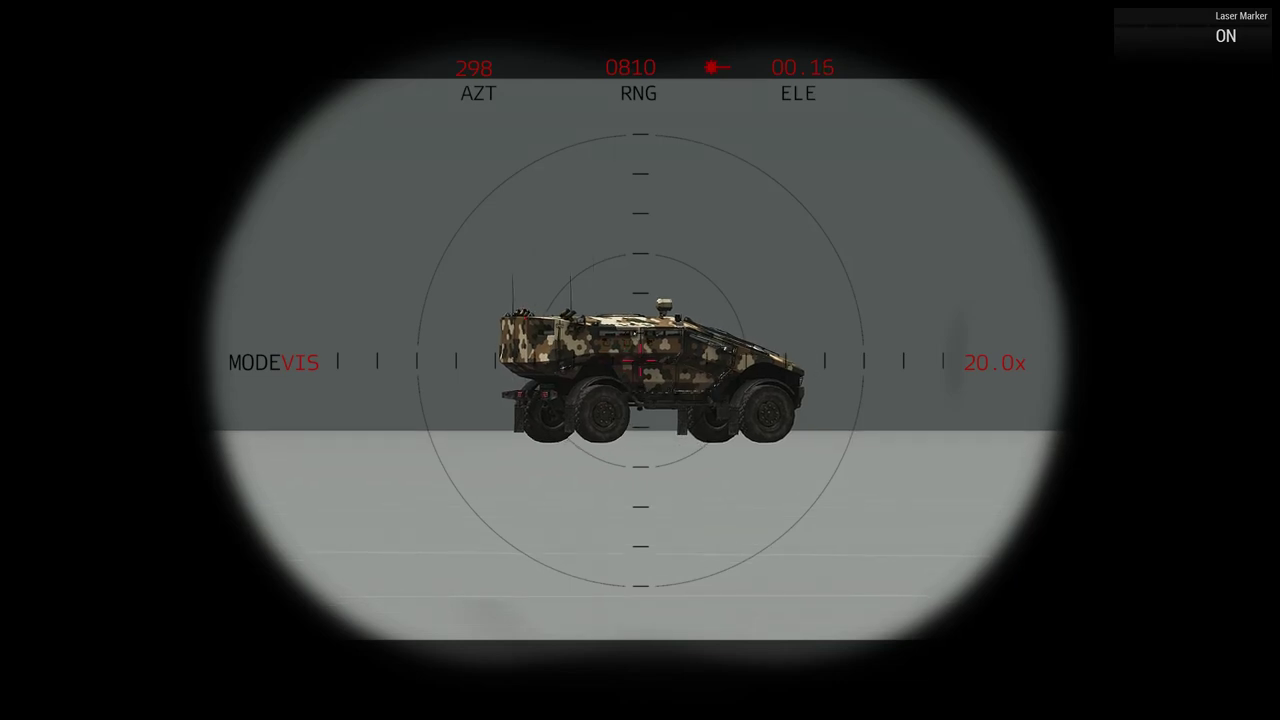
key(space)
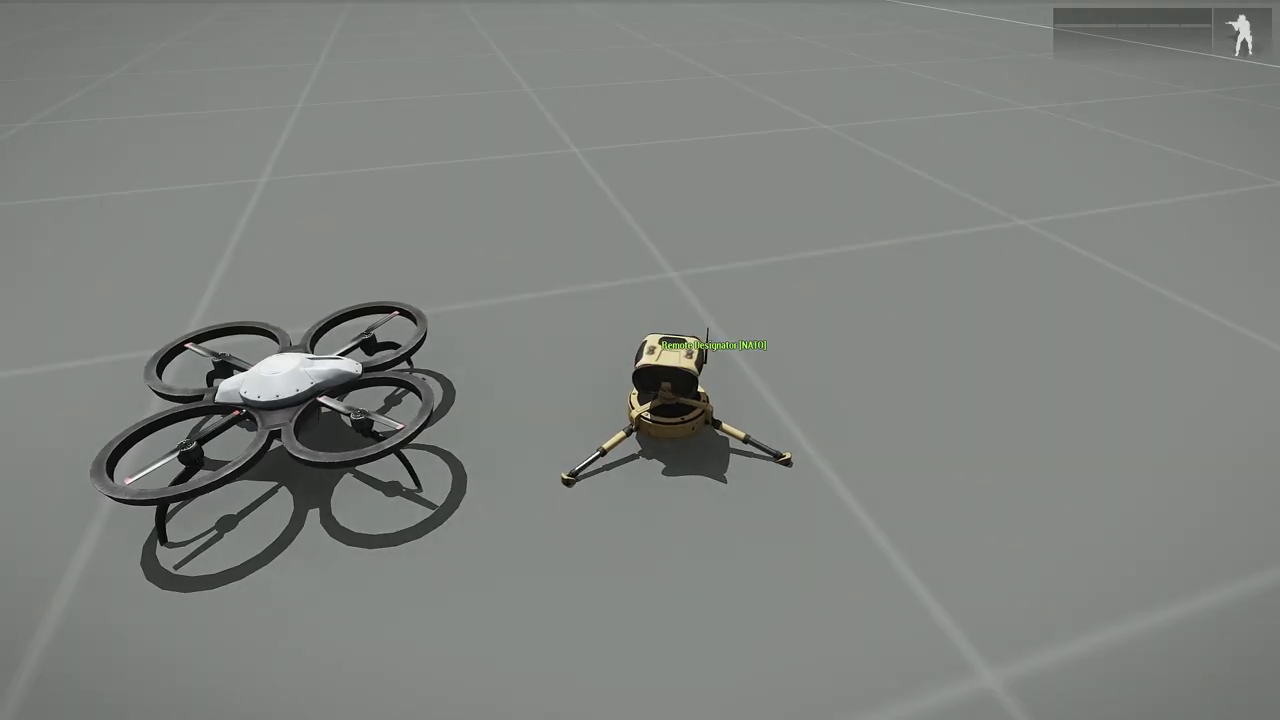
Move around the AR-2 Darter and Remote Designator and examine the designator's disconnect and turret-control actions.
key(d)
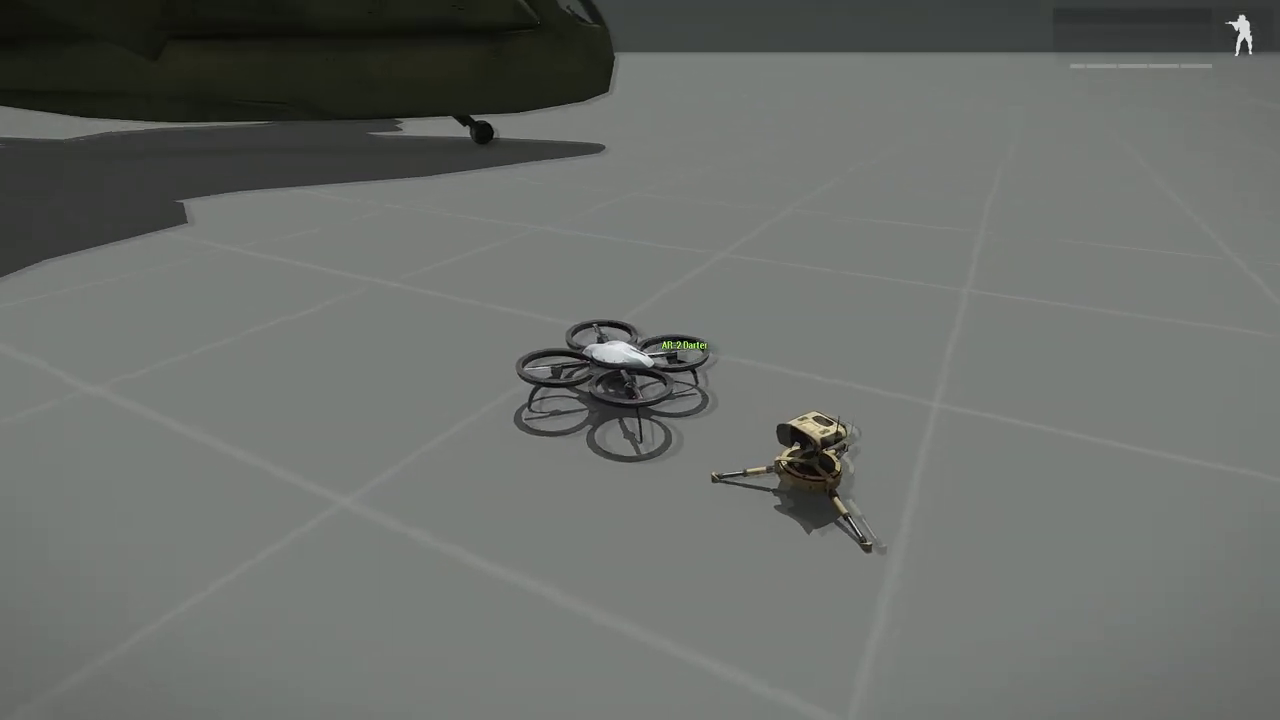
key(d)
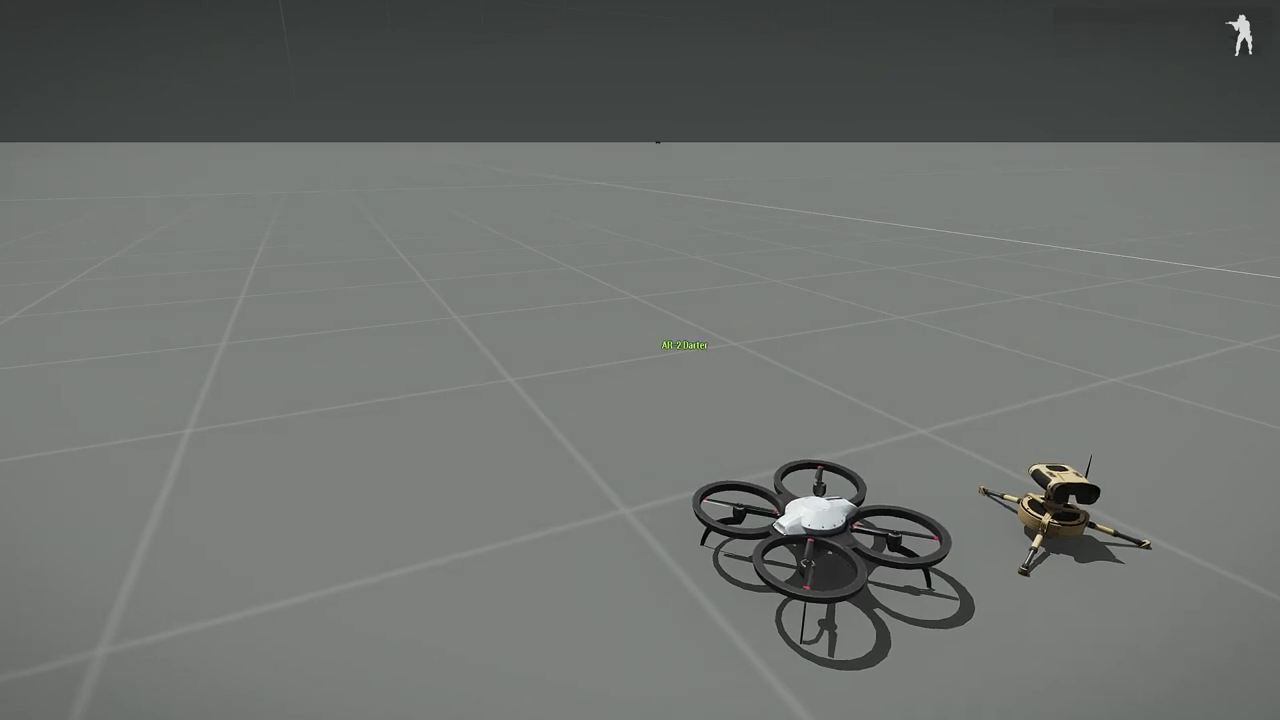
scroll(640, 360, down, 4)
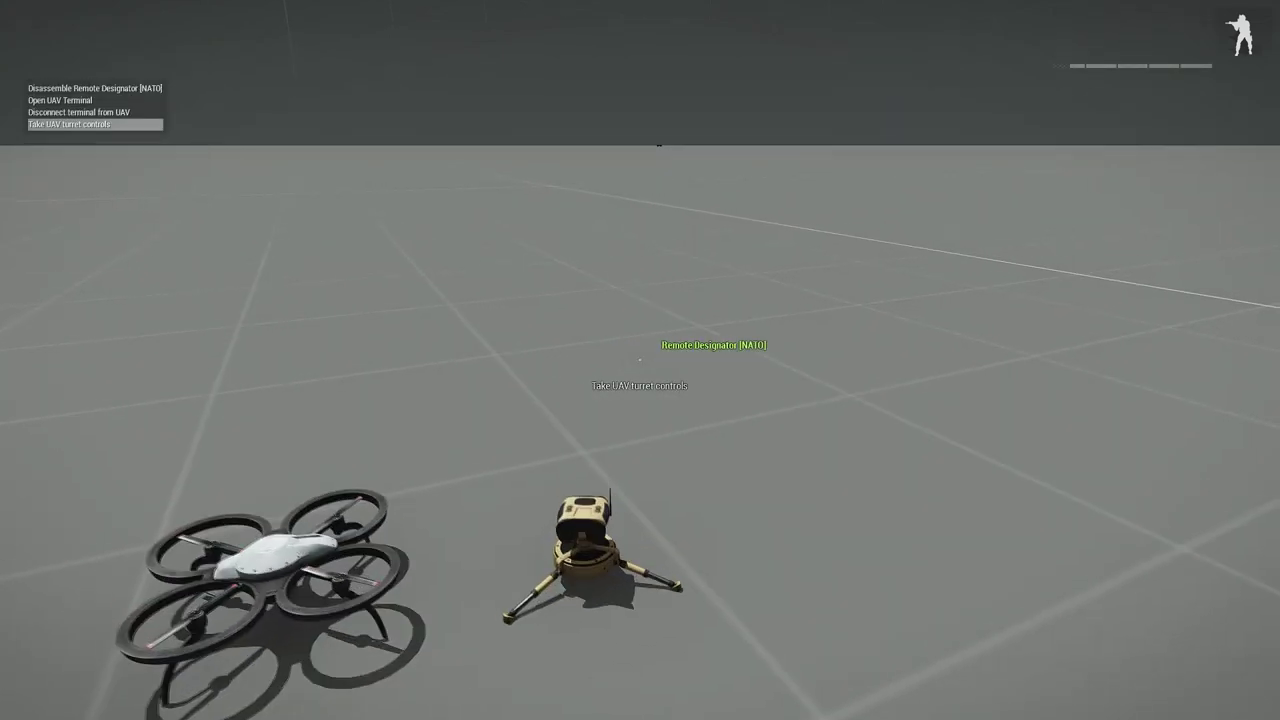
key(w)
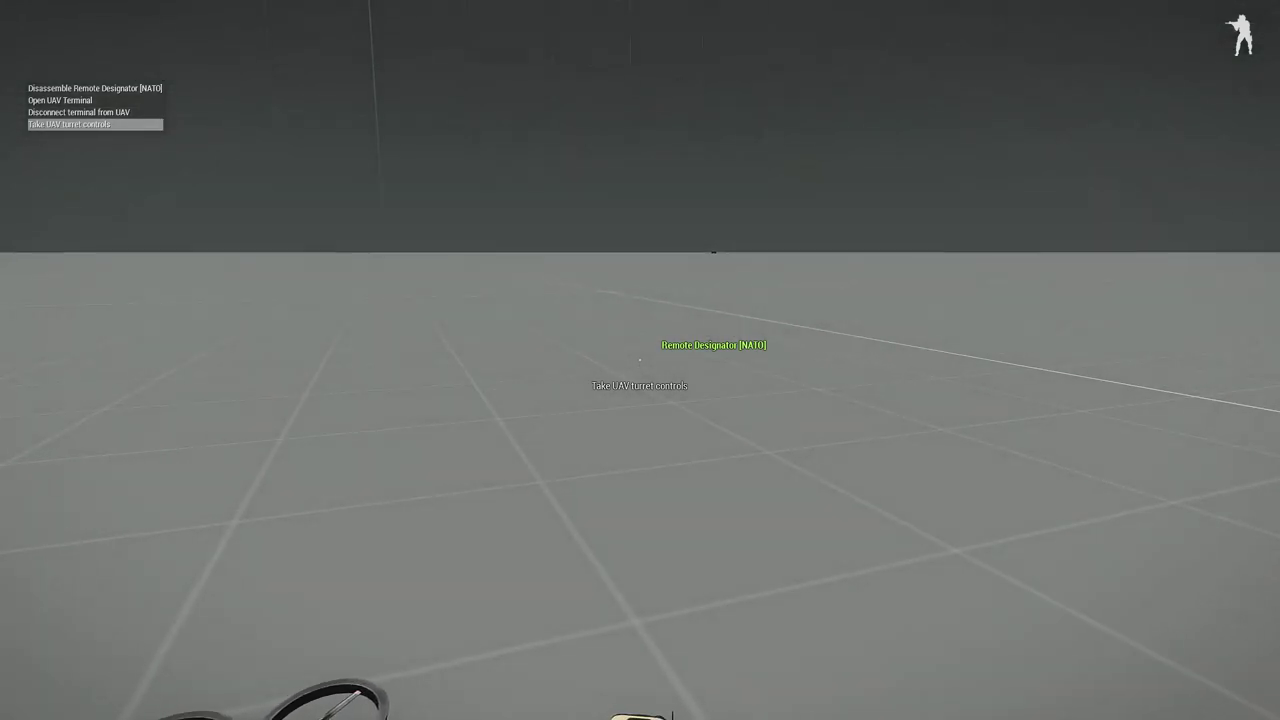
scroll(640, 360, up, 1)
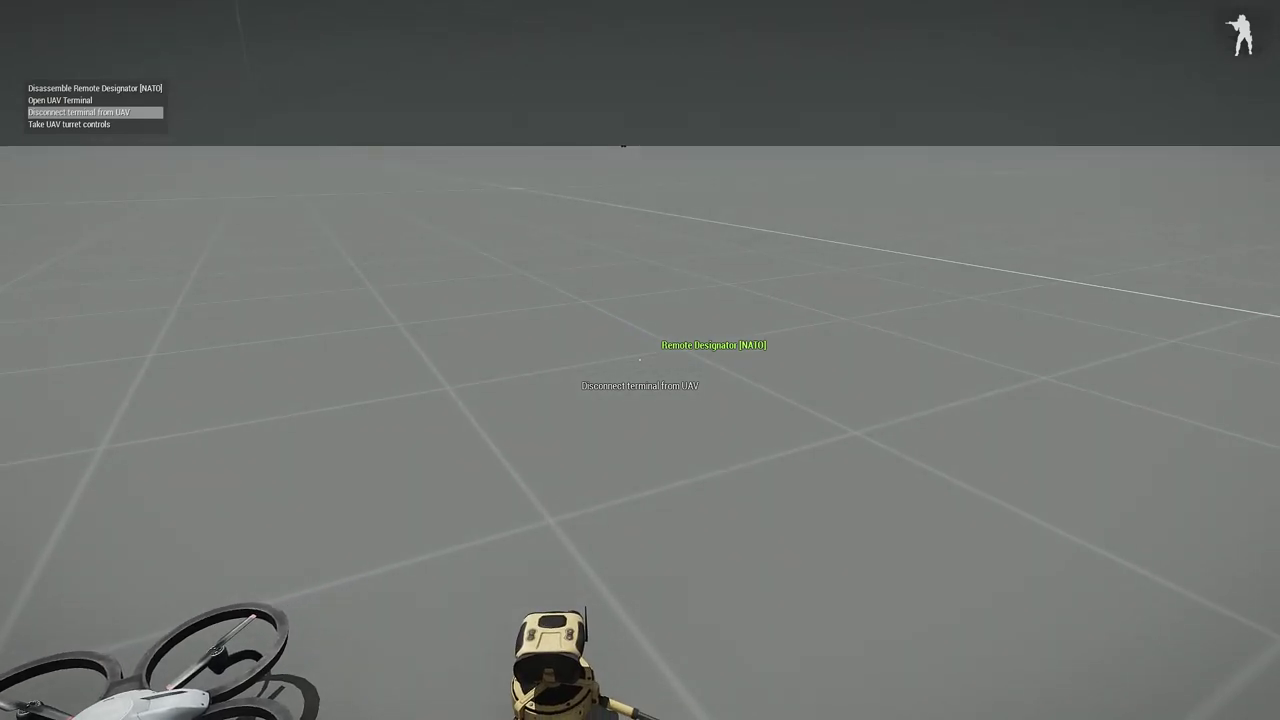
scroll(640, 360, down, 2)
scroll(640, 360, up, 1)
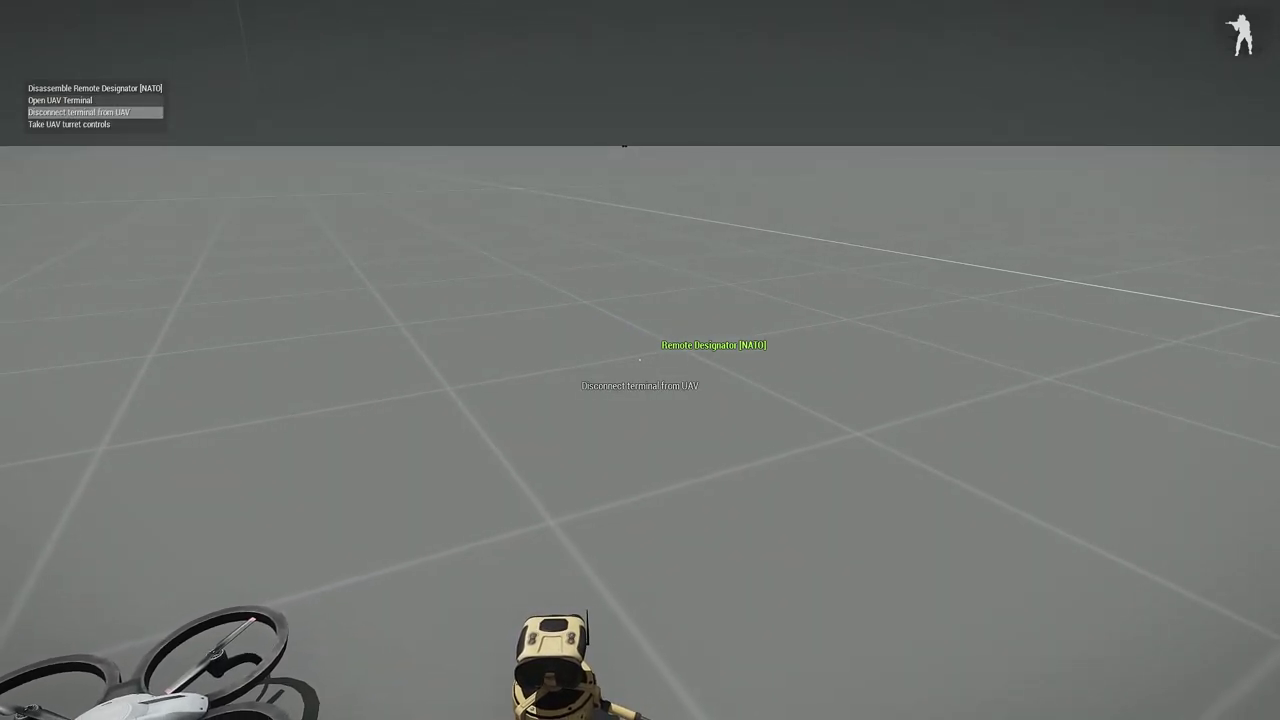
Take gunner control of Alpha 1-1 (Archer Missile System) through the UAV terminal and launch a cruise missile at the laser target.
scroll(640, 360, up, 1)
middle_click(640, 360)
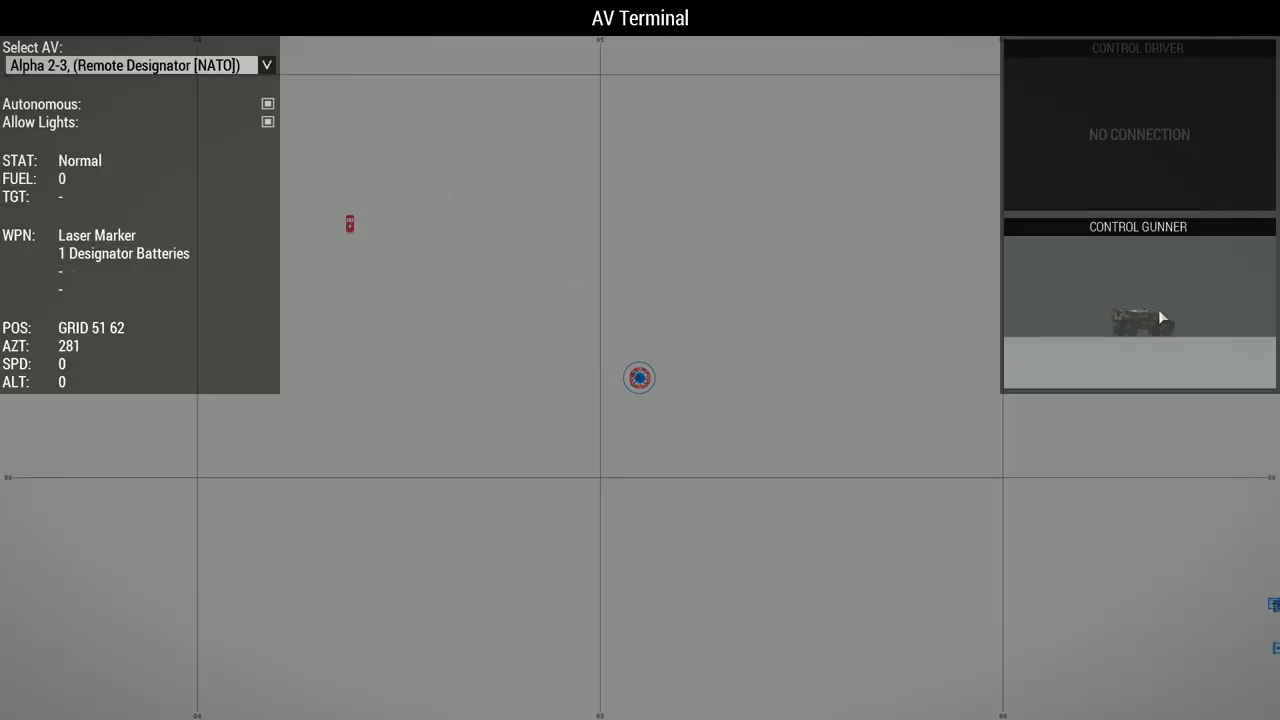
click(180, 67)
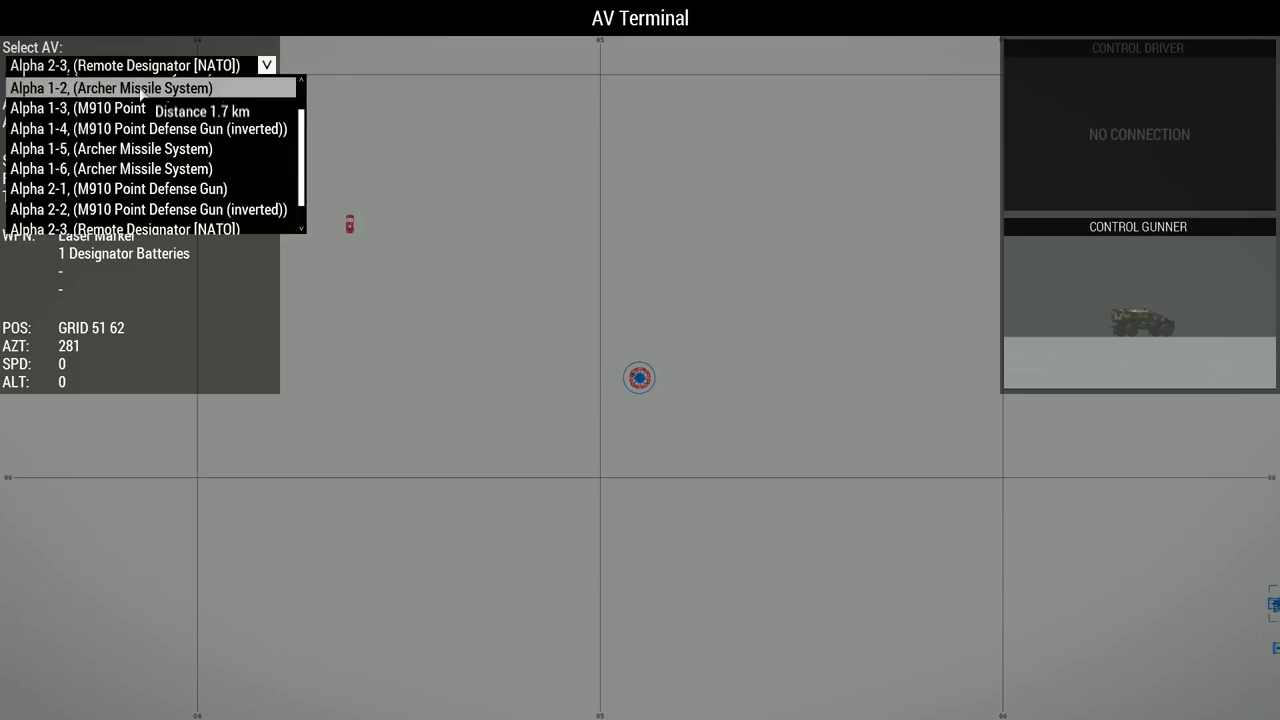
scroll(143, 95, up, 1)
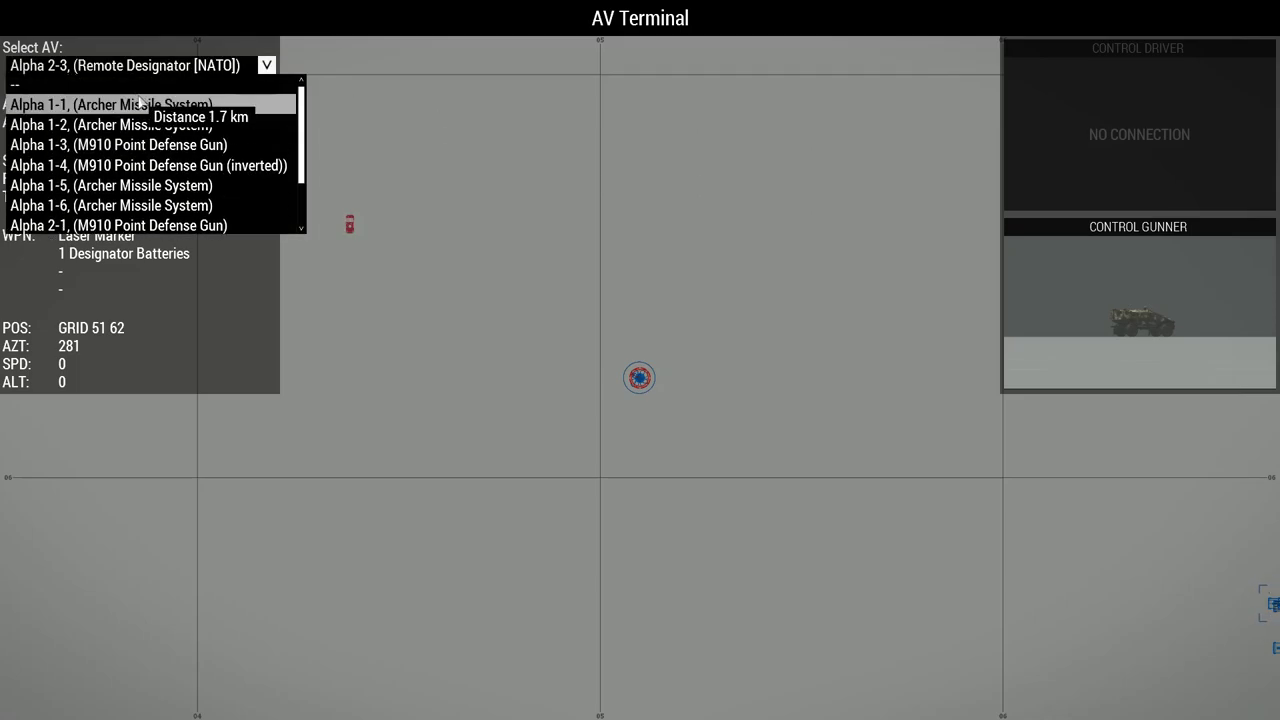
click(140, 104)
click(1140, 330)
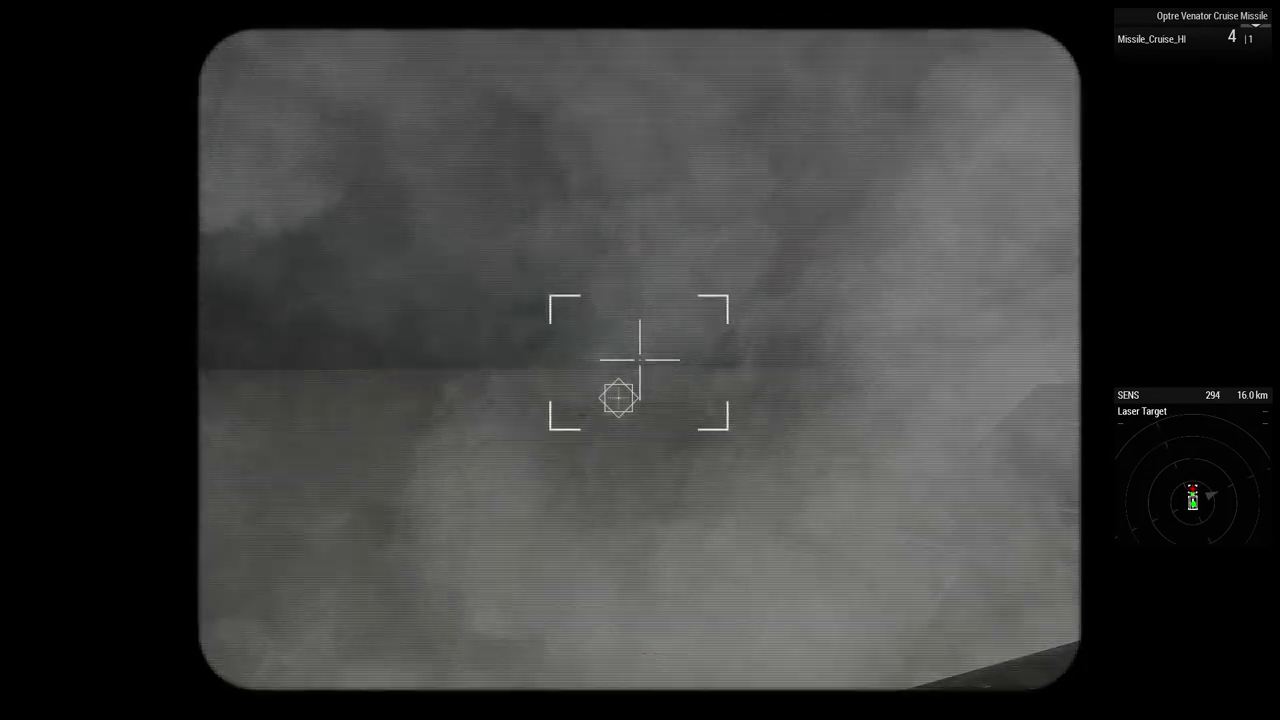
Release the Archer Missile System's controls, close the terminal and watch the cruise missile strike on the horizon.
right_click(640, 360)
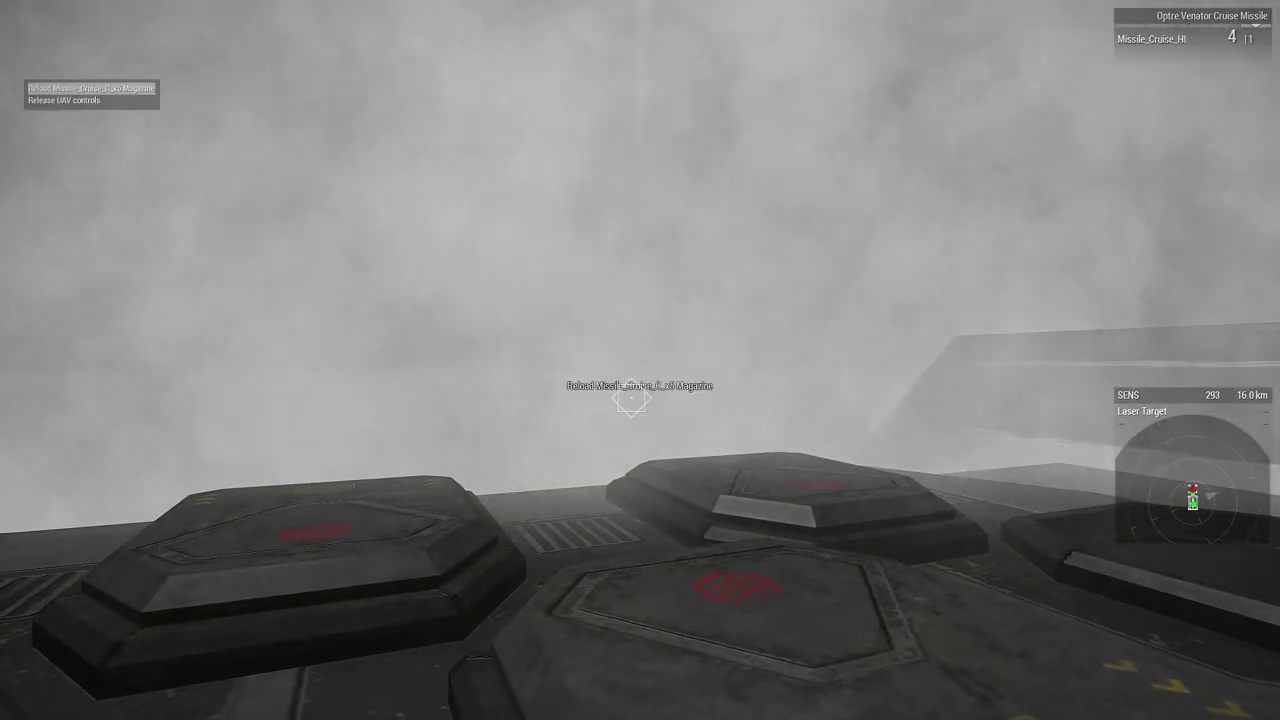
key(ctrl+u)
key(Escape)
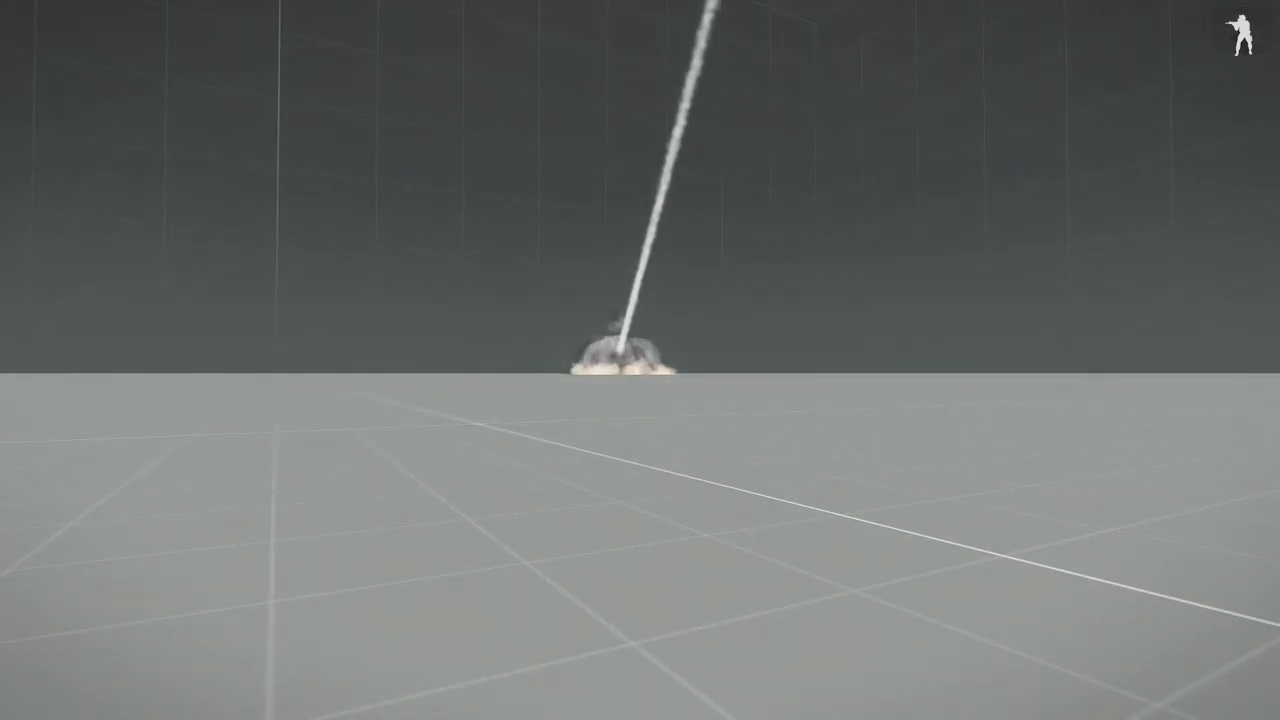
key(b)
right_click(640, 360)
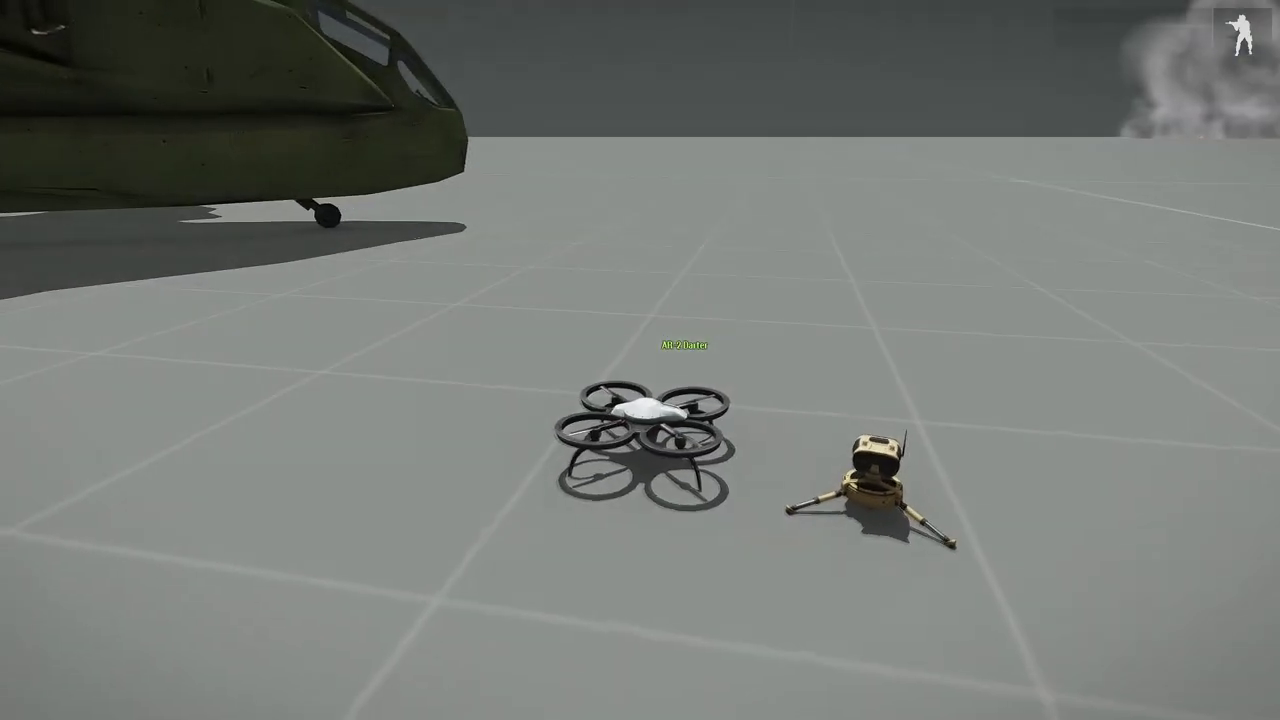
Walk back to the AR-2 Darter, bring up its UAV actions and move toward the green aircraft.
key(w)
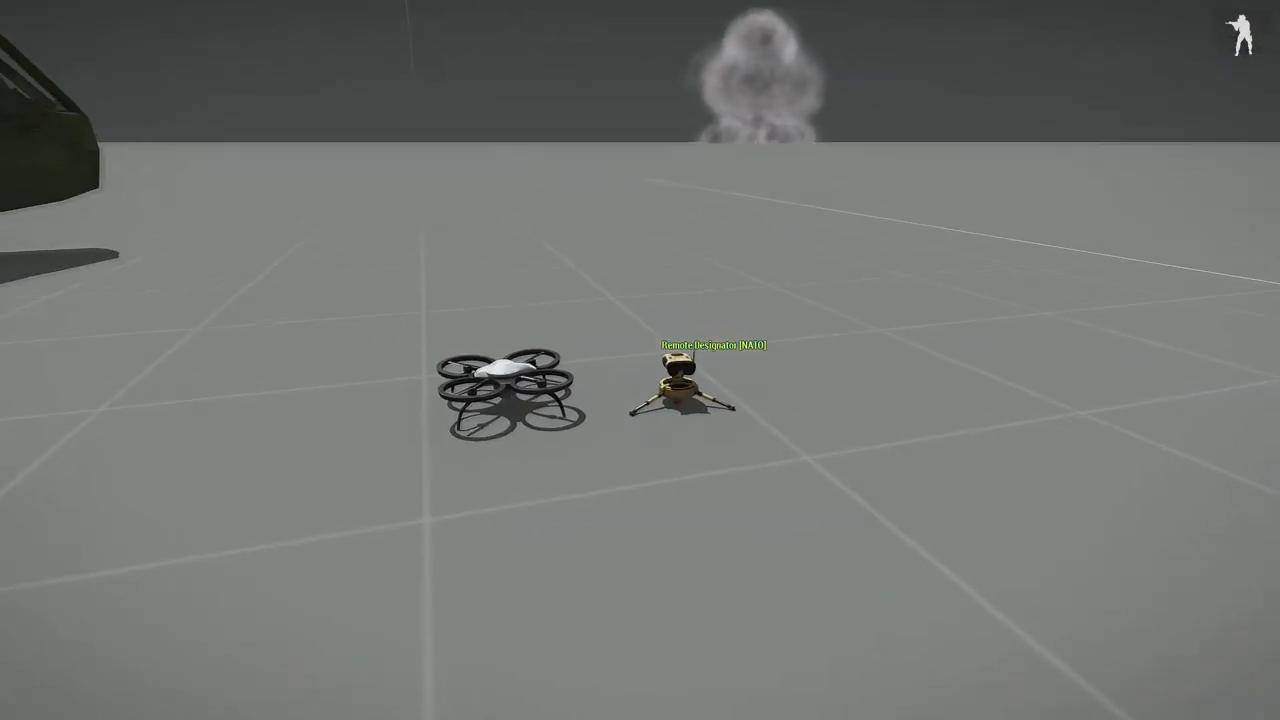
scroll(640, 360, down, 1)
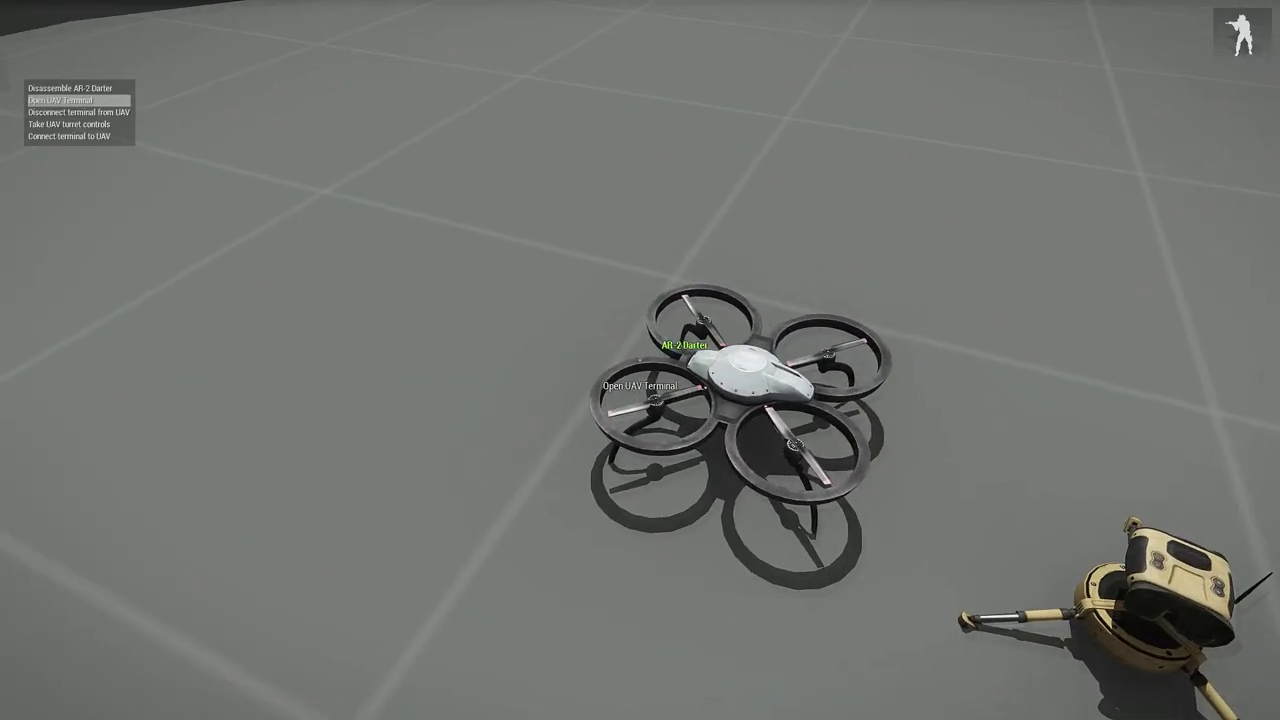
key(w)
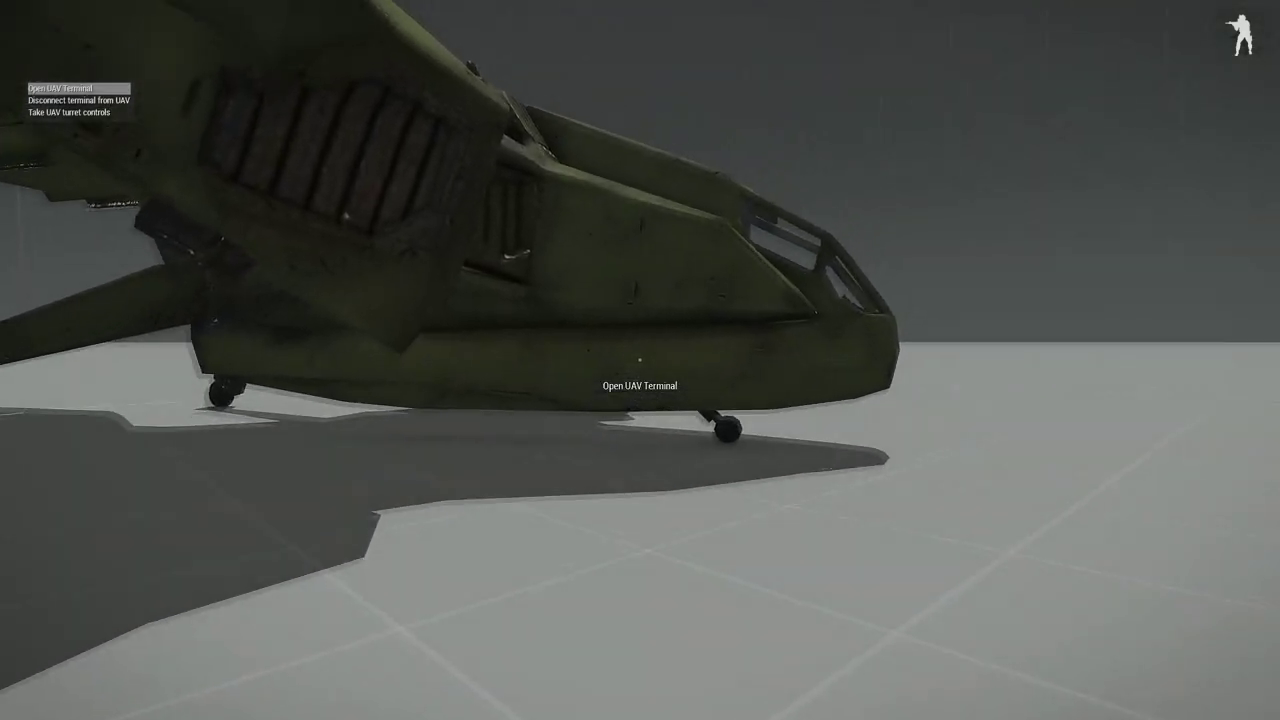